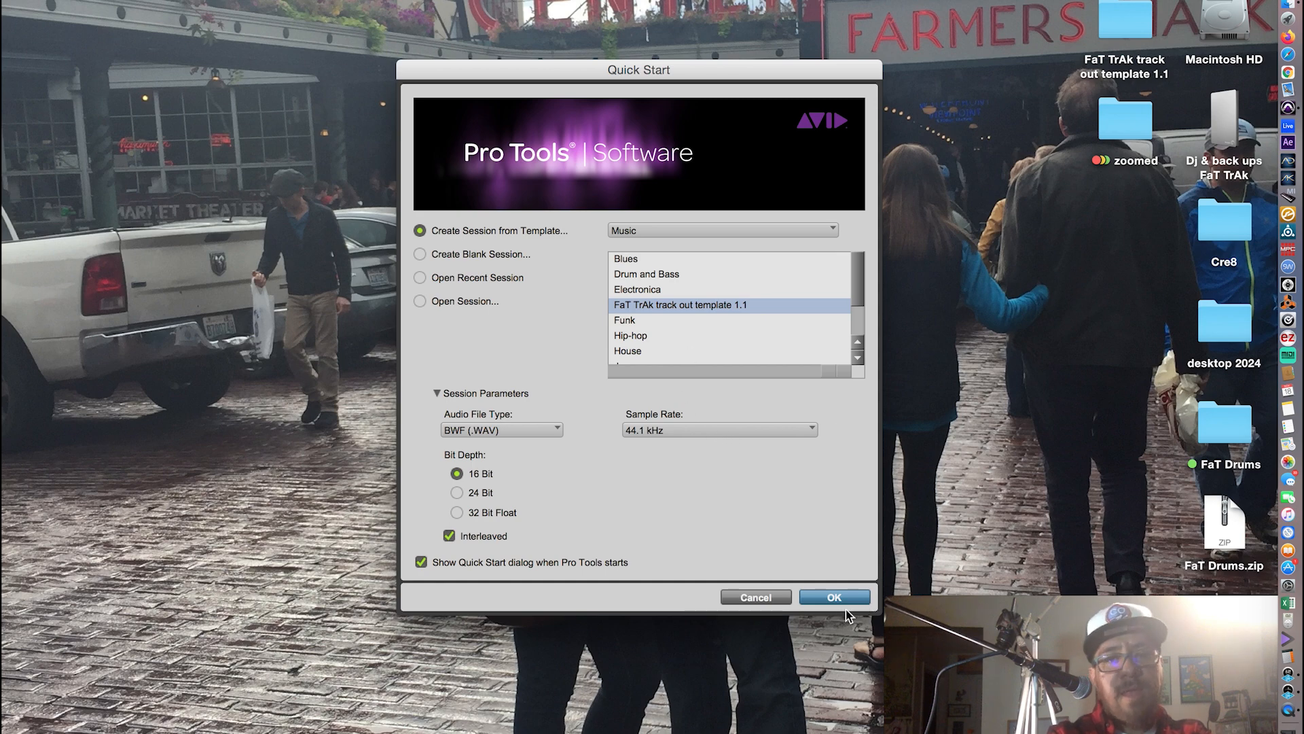
Create a session from the FaT TrAk track out template 1.1, saved as "Island Style track out" on the Dj & back ups FaT TrAk drive.
click(830, 598)
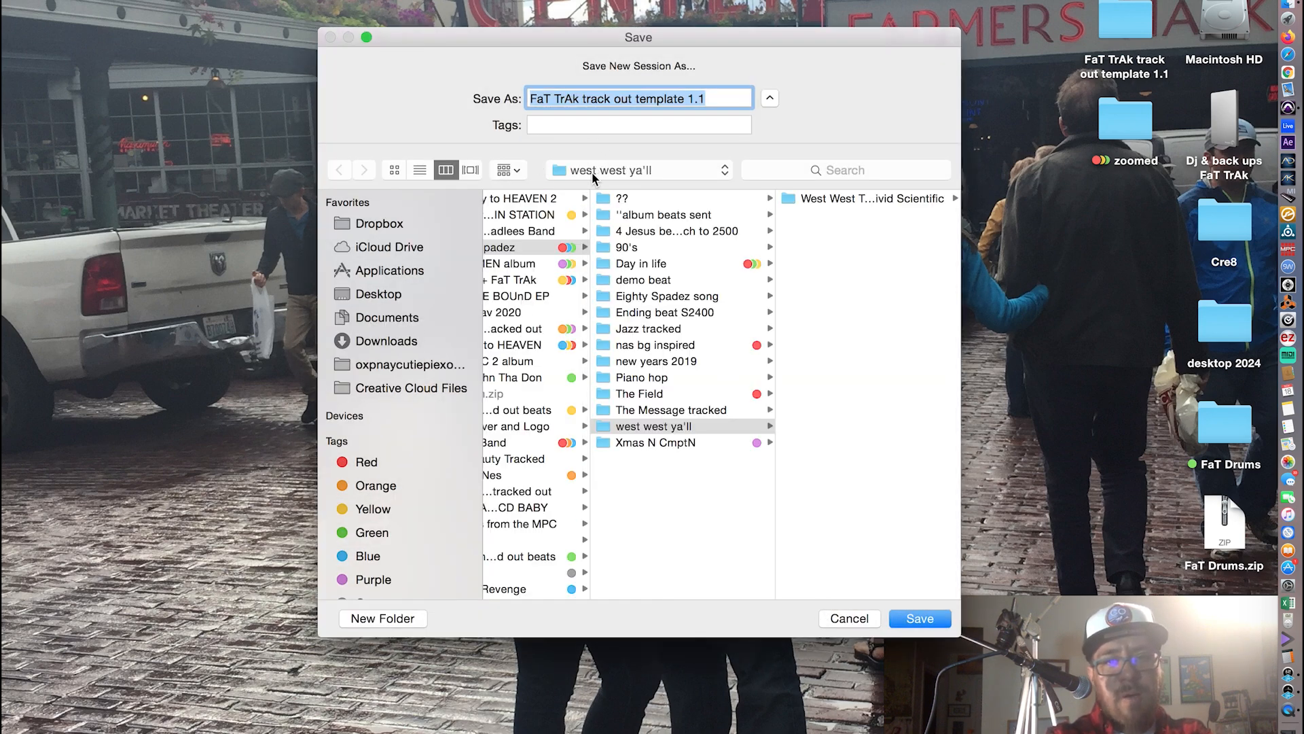
click(593, 171)
click(578, 223)
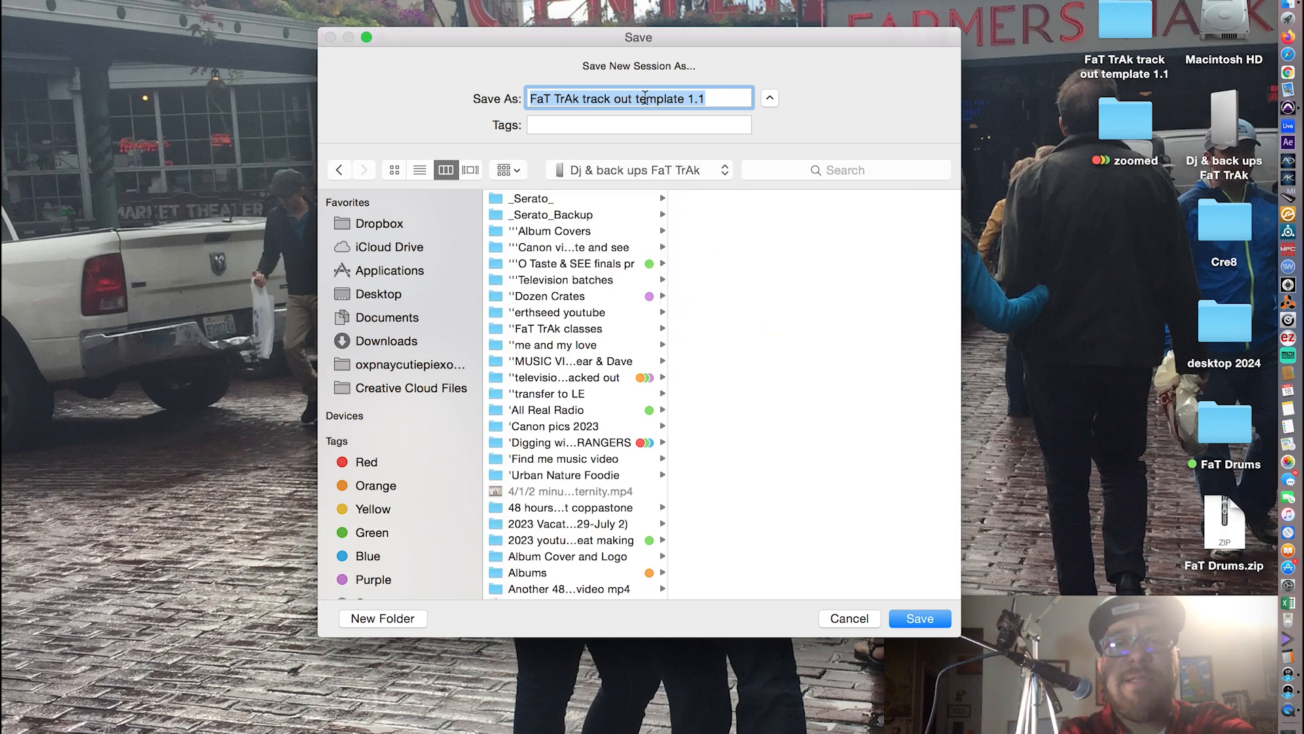
text(Island Style track out)
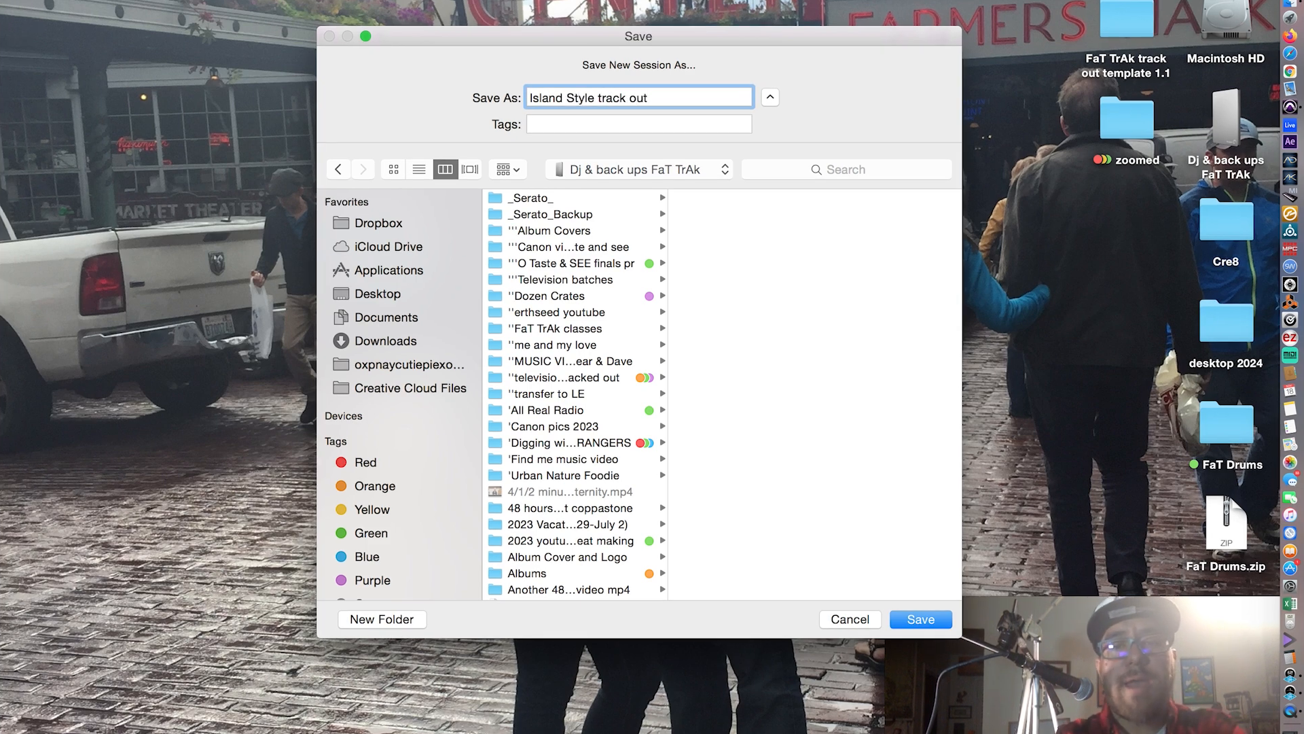
key(Return)
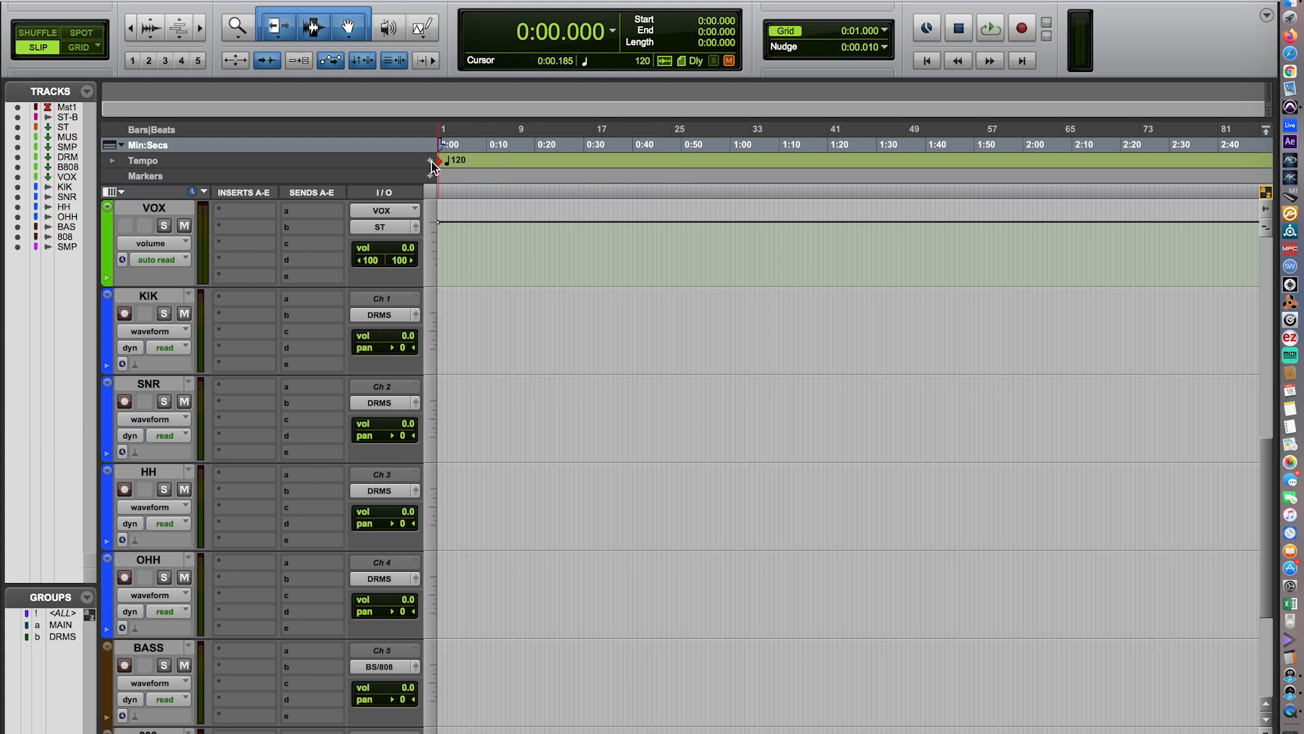
Add a tempo change of 64.2 BPM at location 1|1|000, snapped to the bar.
click(431, 162)
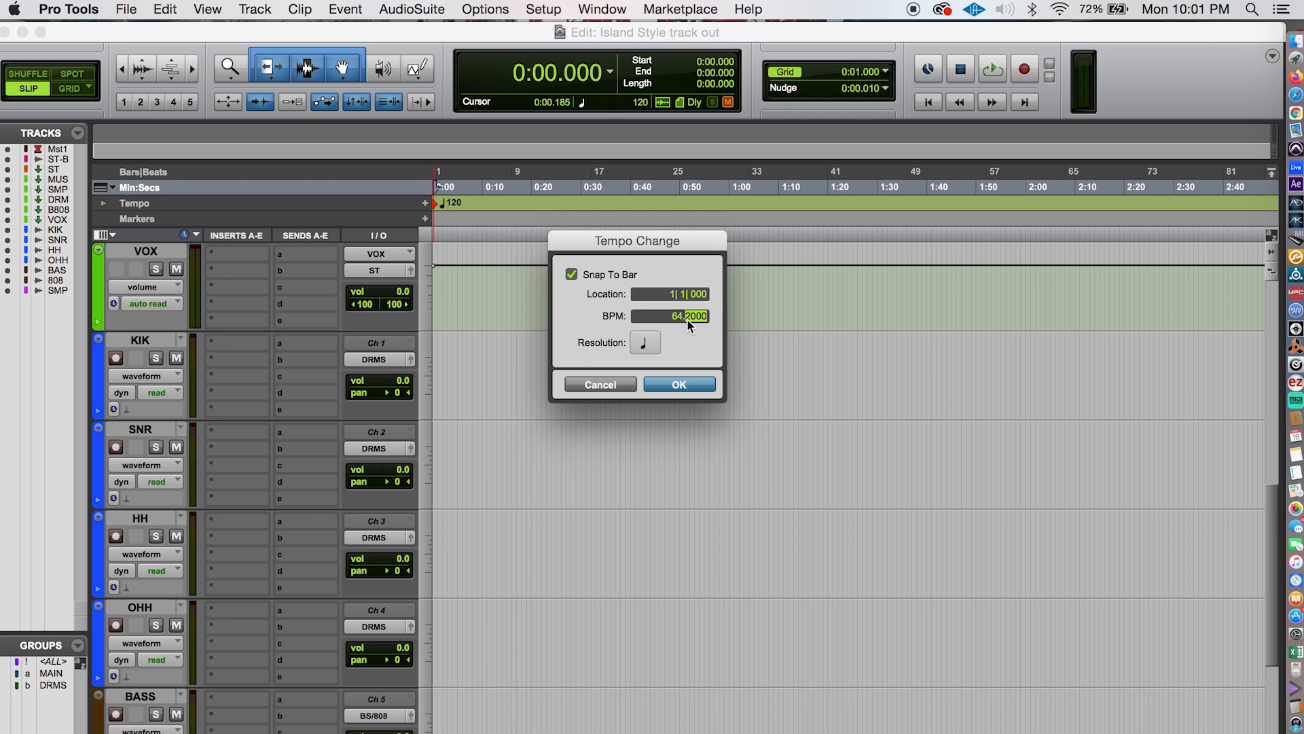
key(Return)
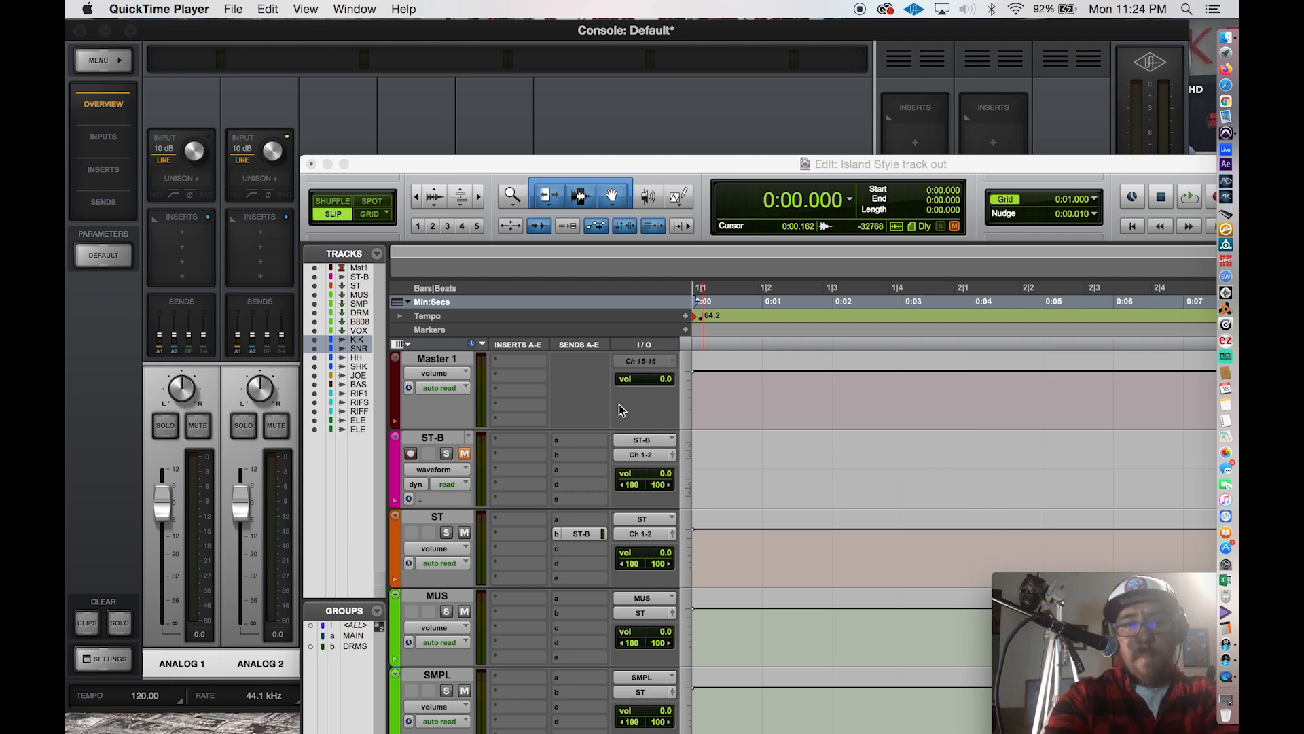
Reposition the Edit window over the console and examine the session's master, aux and audio tracks with their input and output routing.
drag(564, 162, 358, 43)
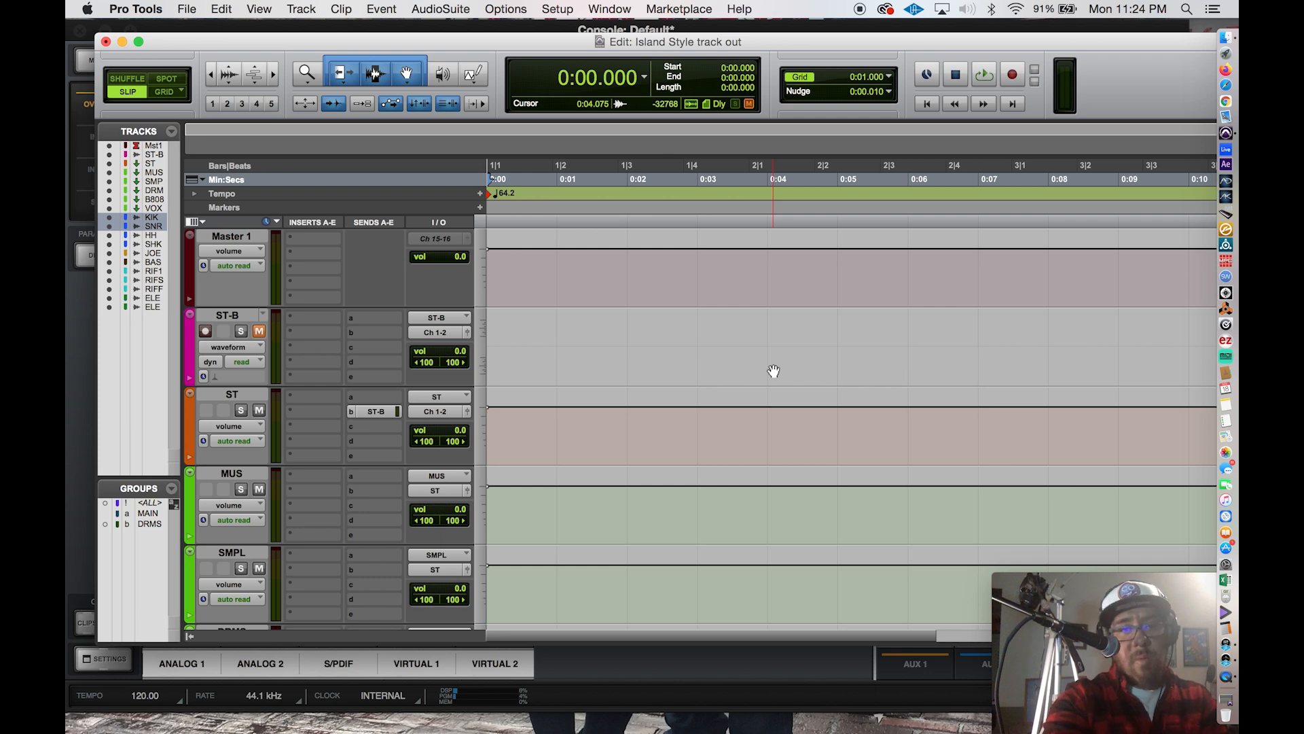
scroll(774, 371, down, 10)
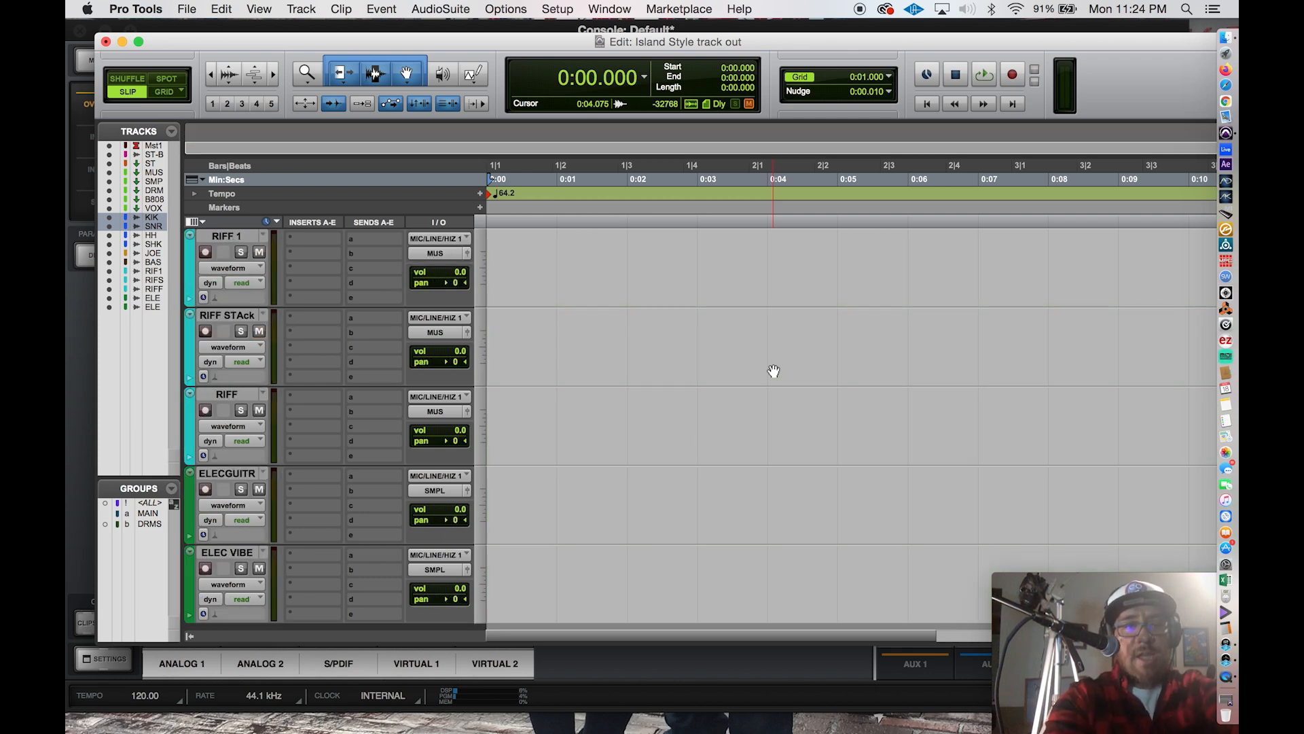
scroll(774, 371, up, 6)
scroll(773, 371, up, 6)
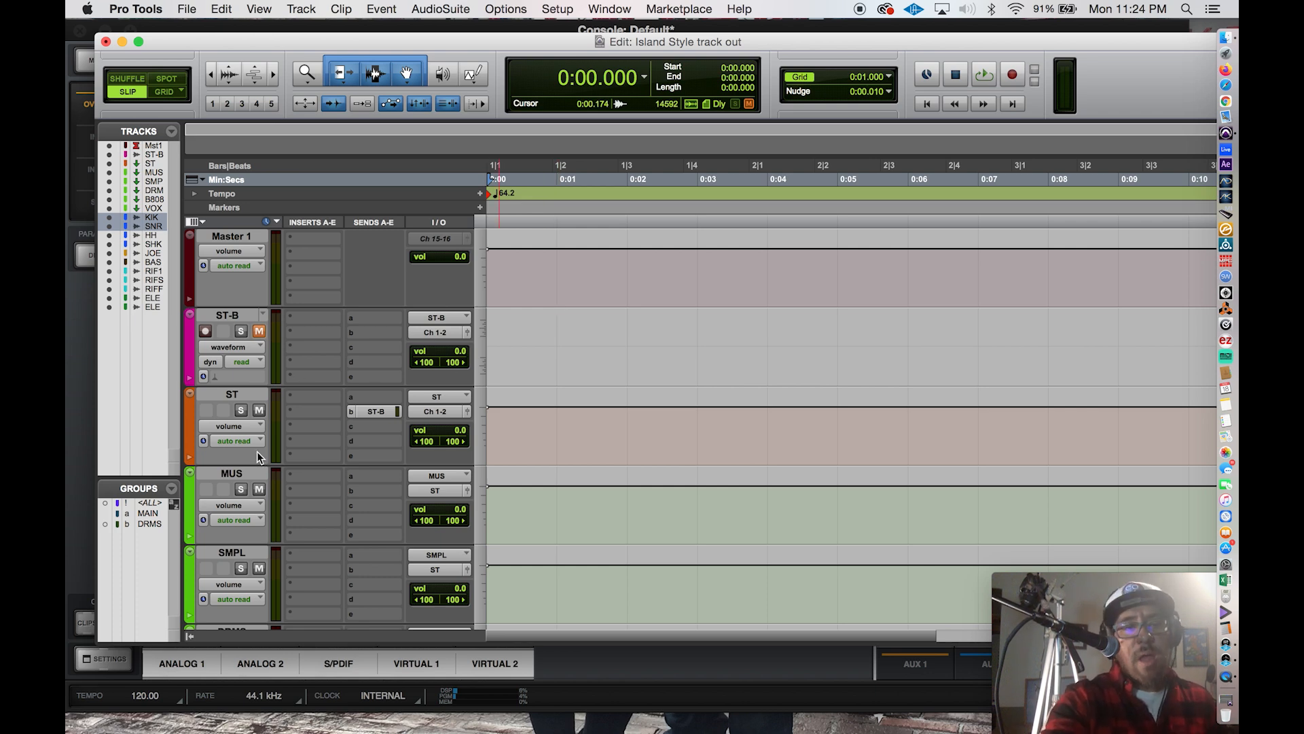
scroll(248, 470, down, 2)
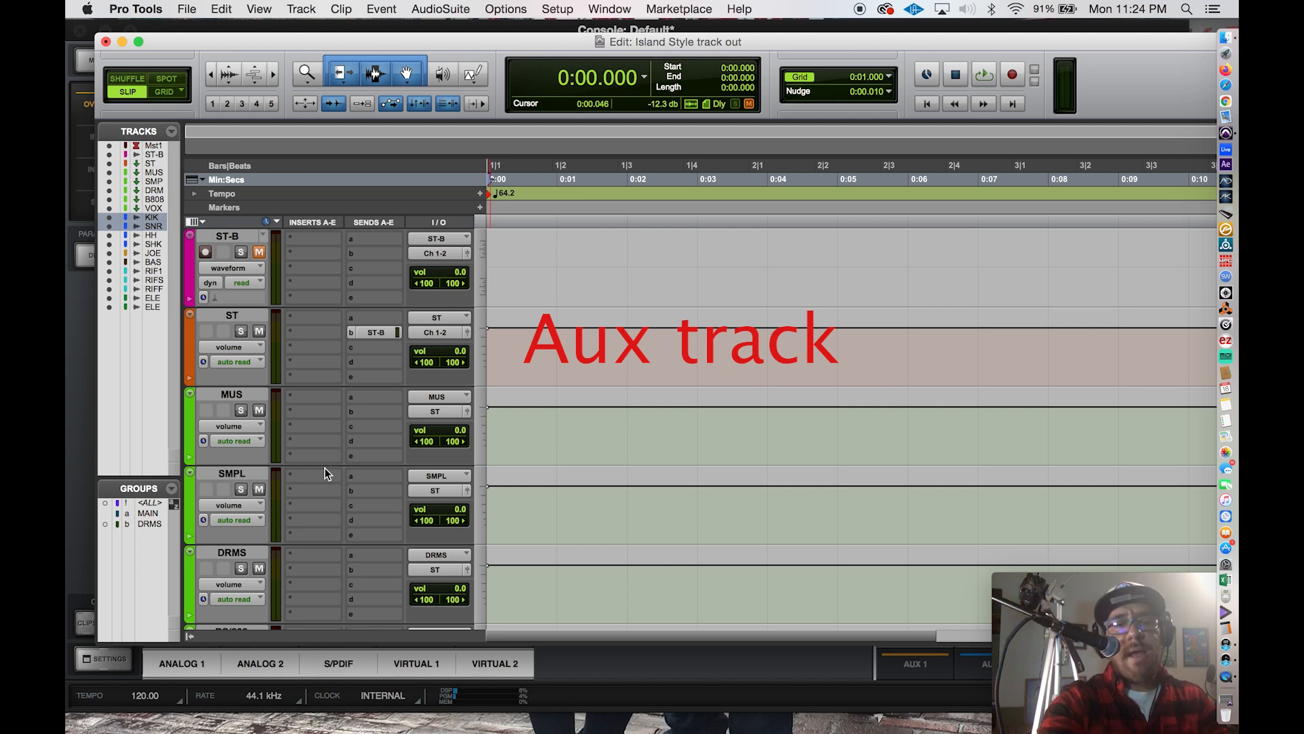
scroll(325, 467, down, 4)
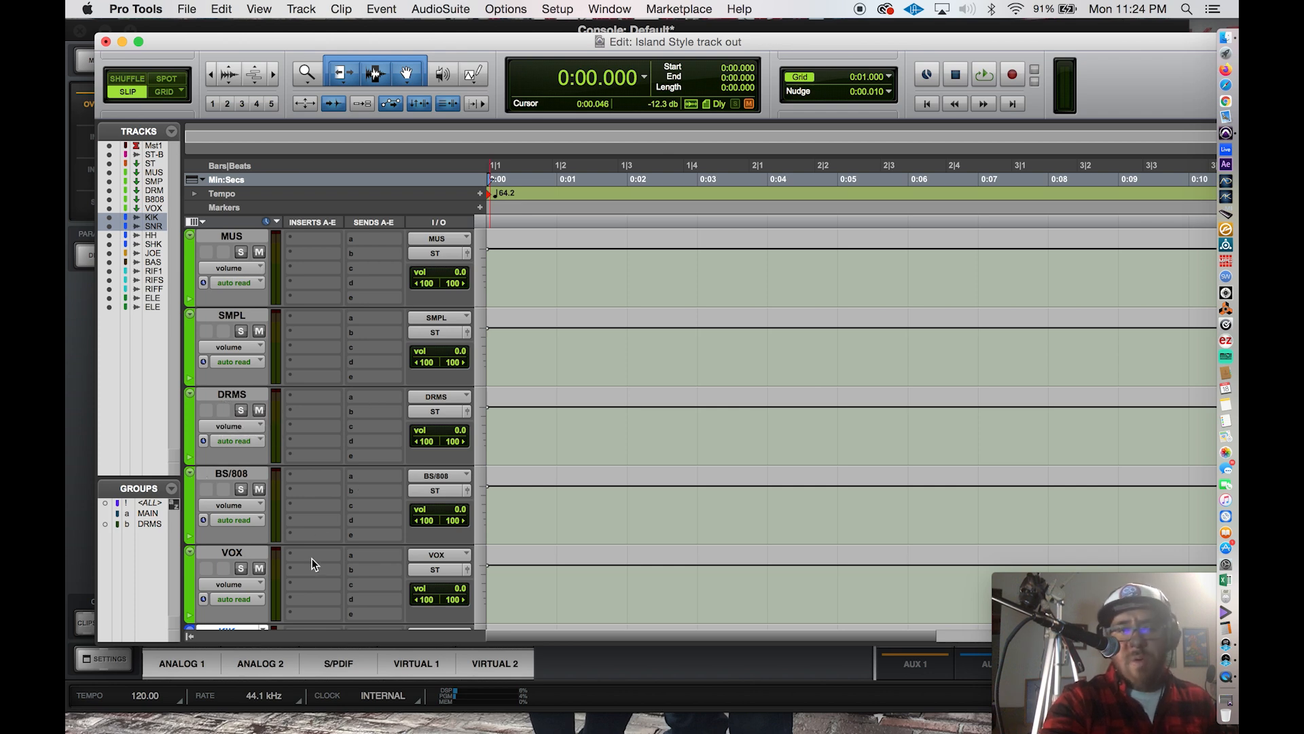
scroll(312, 558, down, 10)
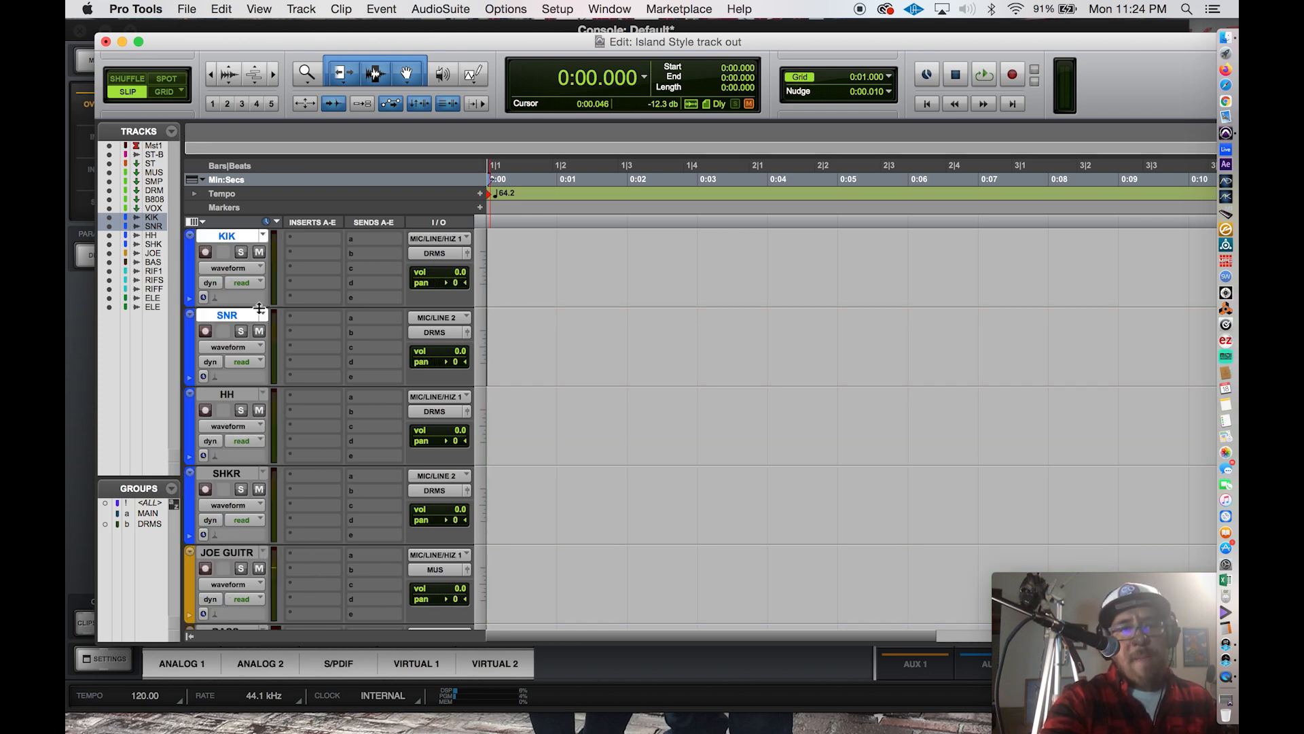
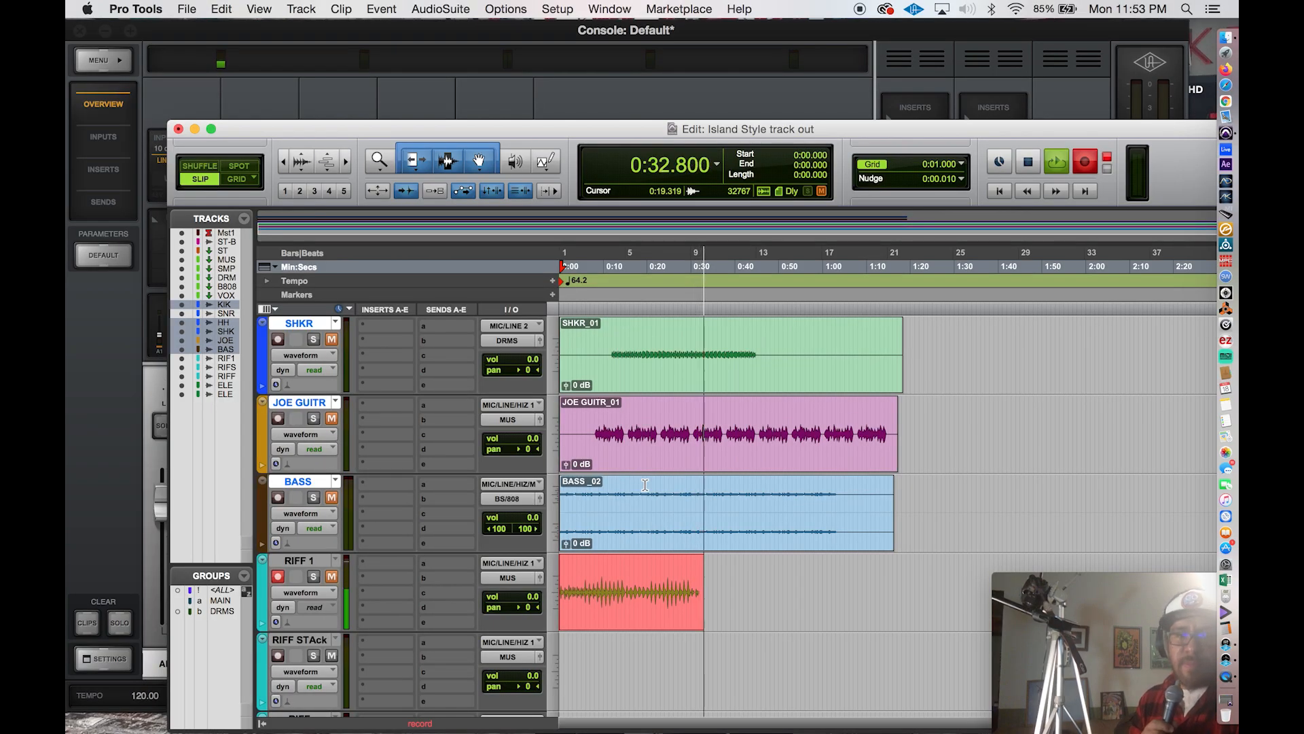
Reposition the Edit window over the console and stop the recording on the RIFF 1 track.
drag(624, 123, 681, 216)
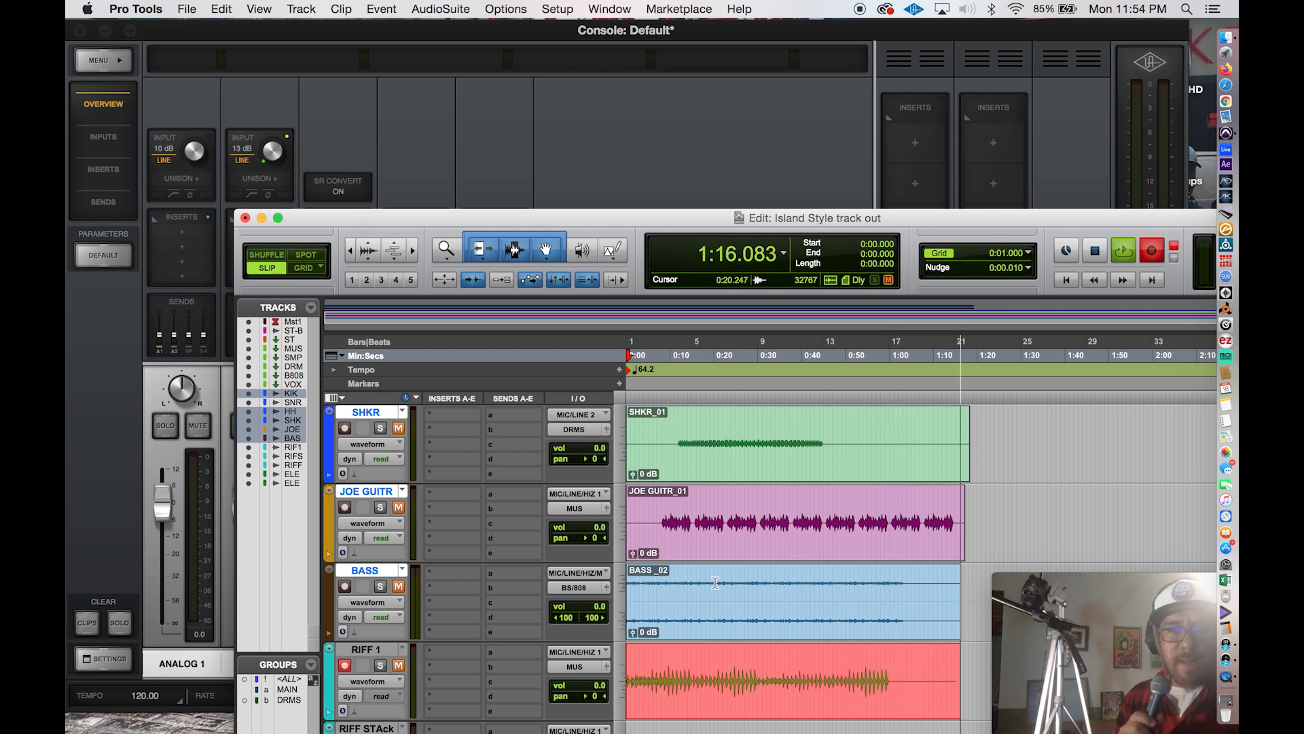
key(space)
scroll(707, 584, down, 5)
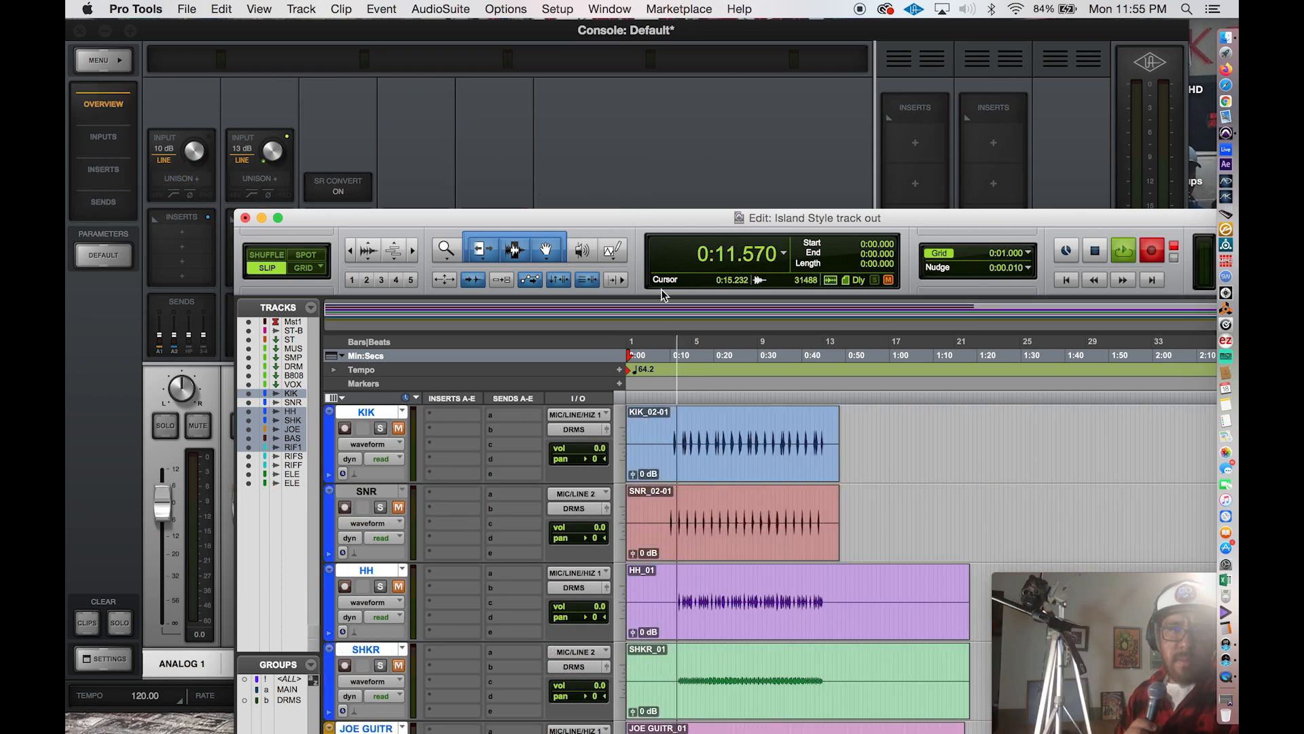
Examine the recorded clips and the routing of all session tracks while ELECGUITR is recording.
drag(546, 213, 547, 104)
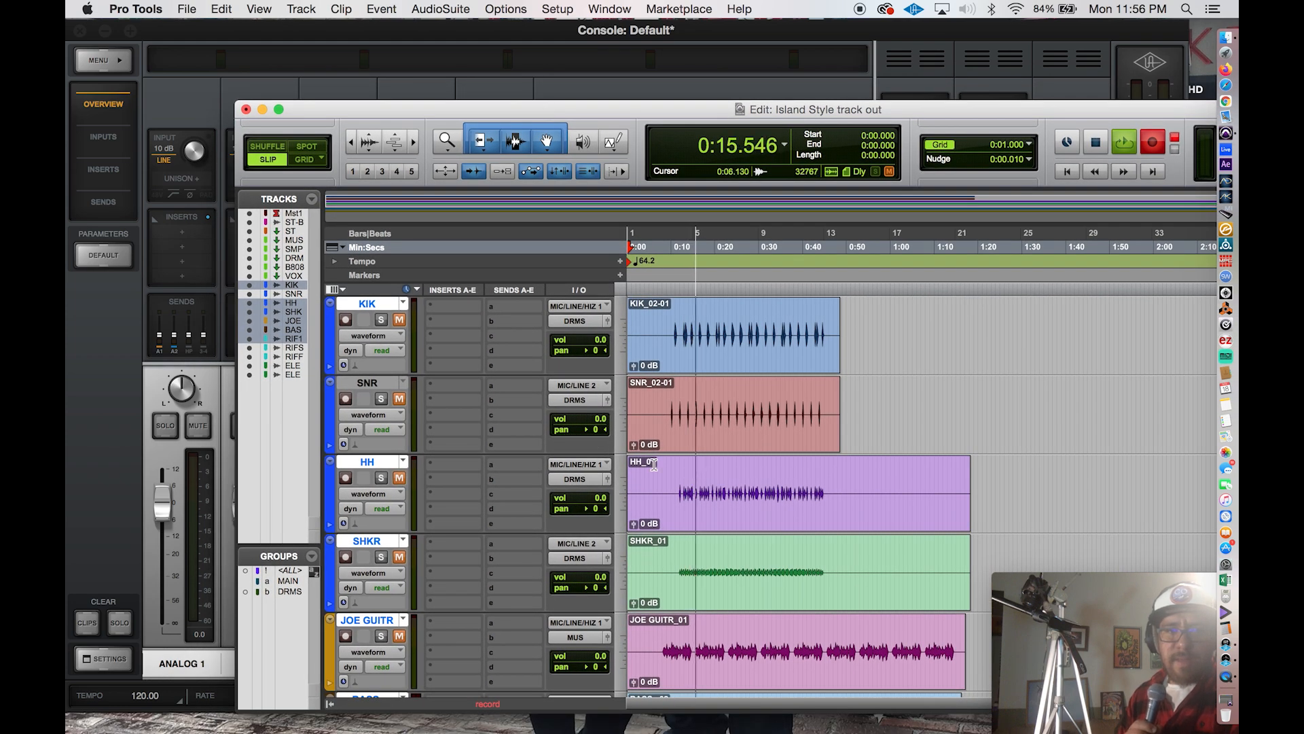
scroll(654, 465, down, 4)
scroll(653, 465, down, 6)
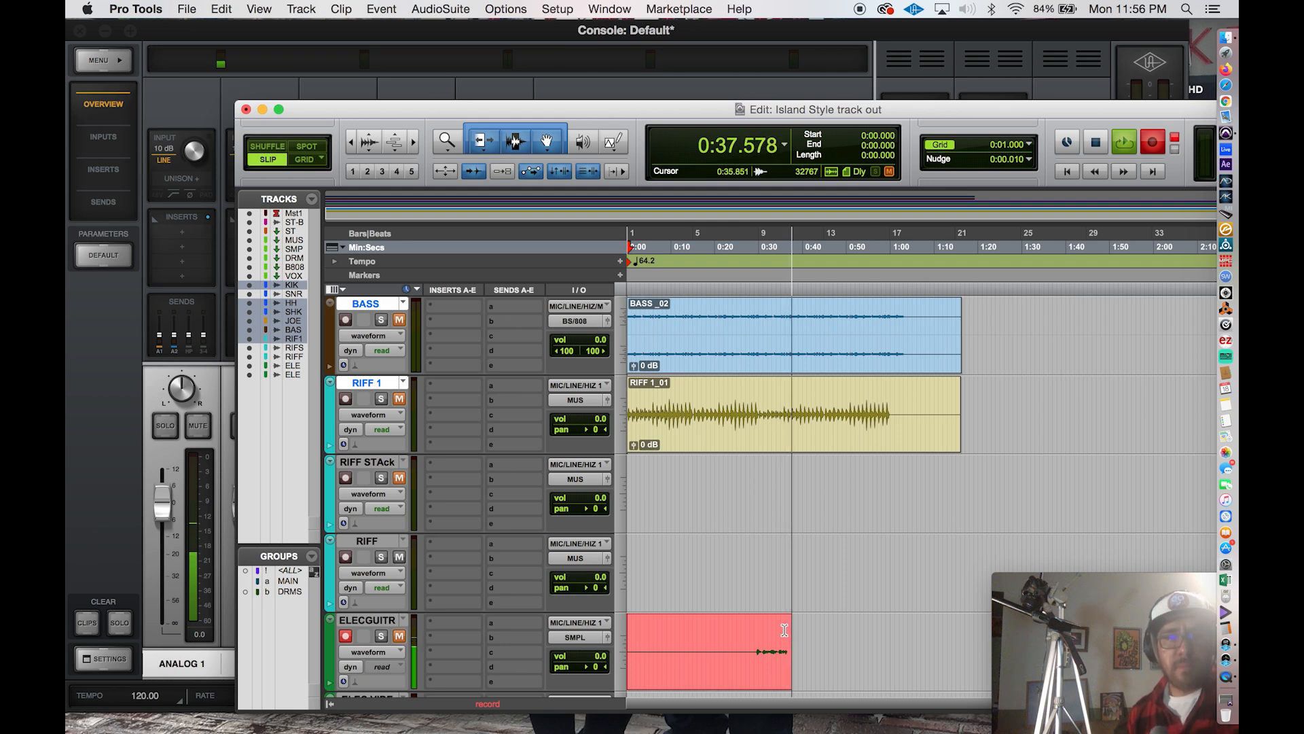
scroll(785, 630, down, 5)
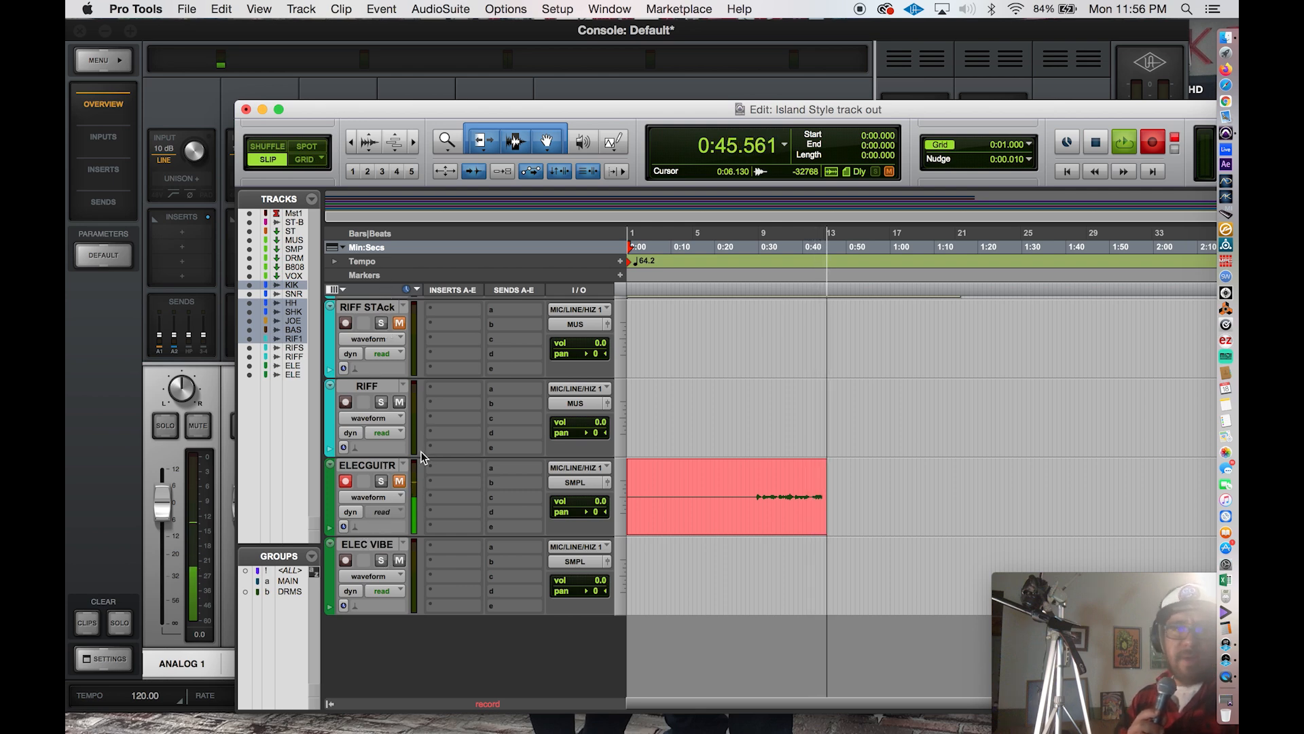
scroll(486, 559, up, 5)
scroll(485, 559, up, 6)
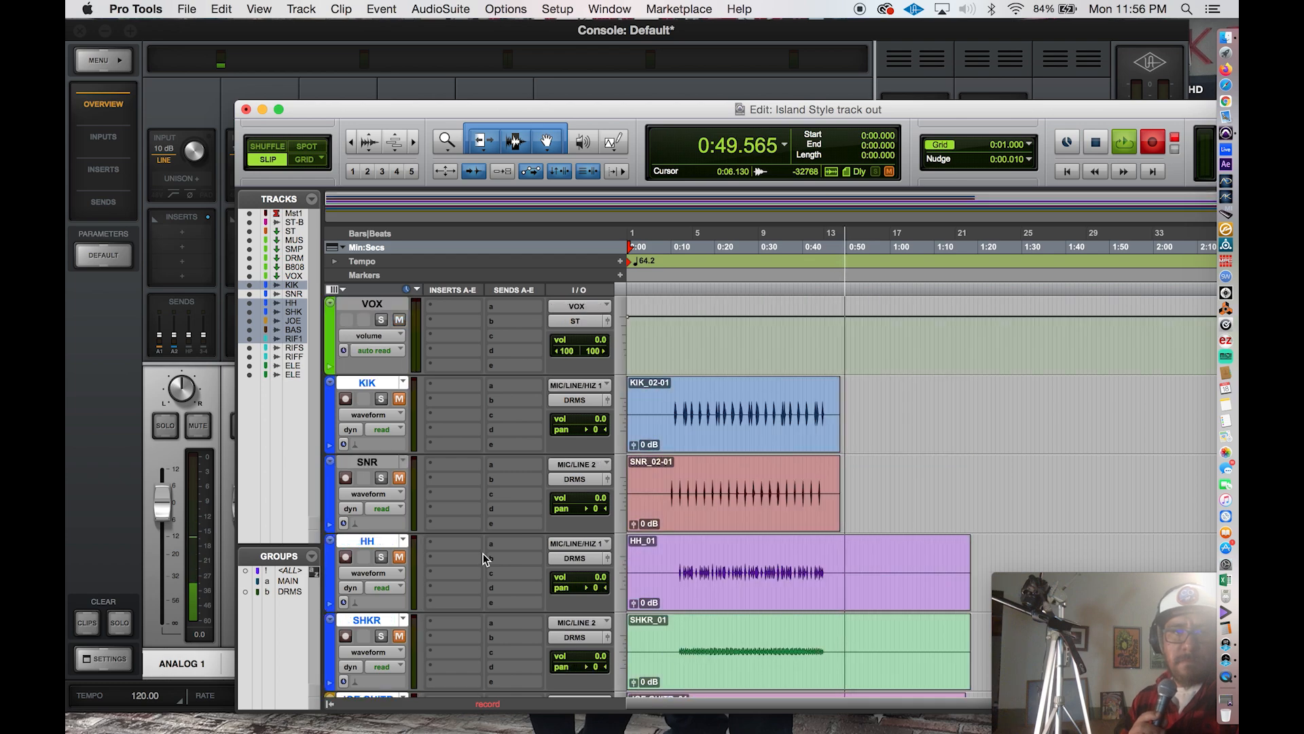
scroll(483, 553, up, 7)
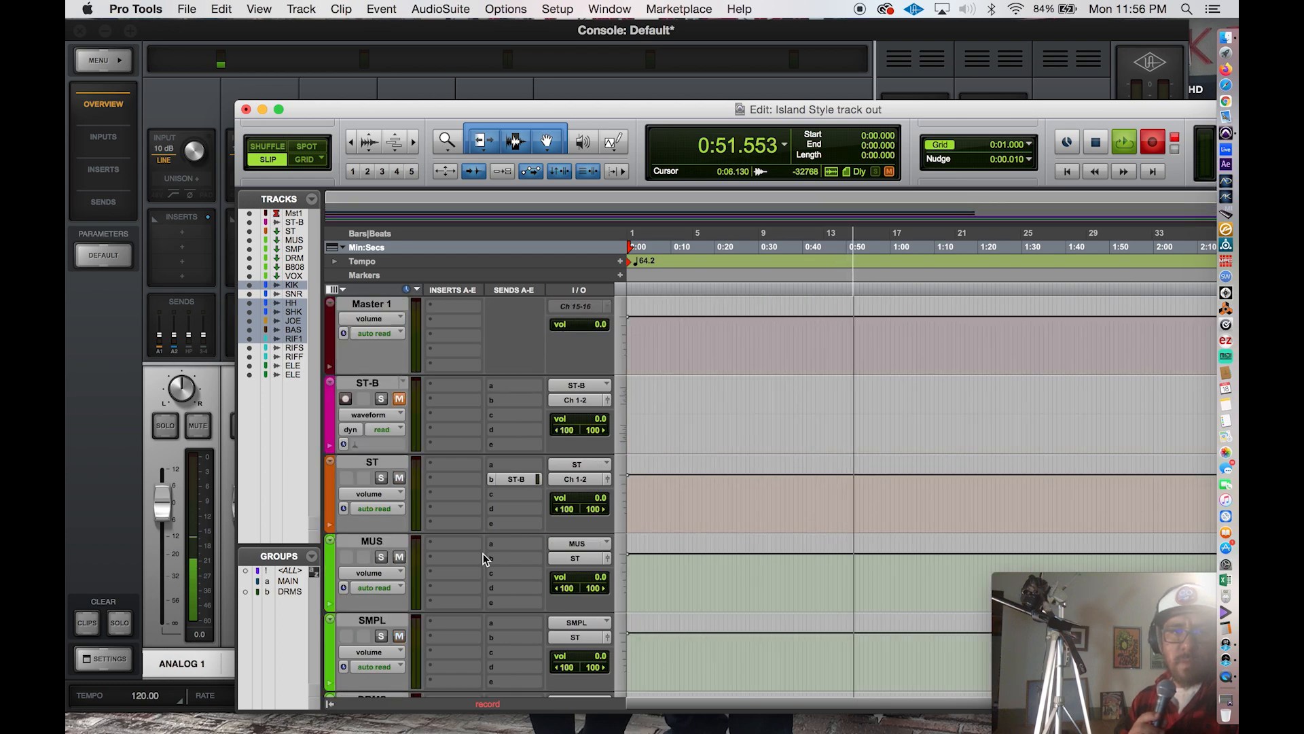
scroll(483, 553, down, 15)
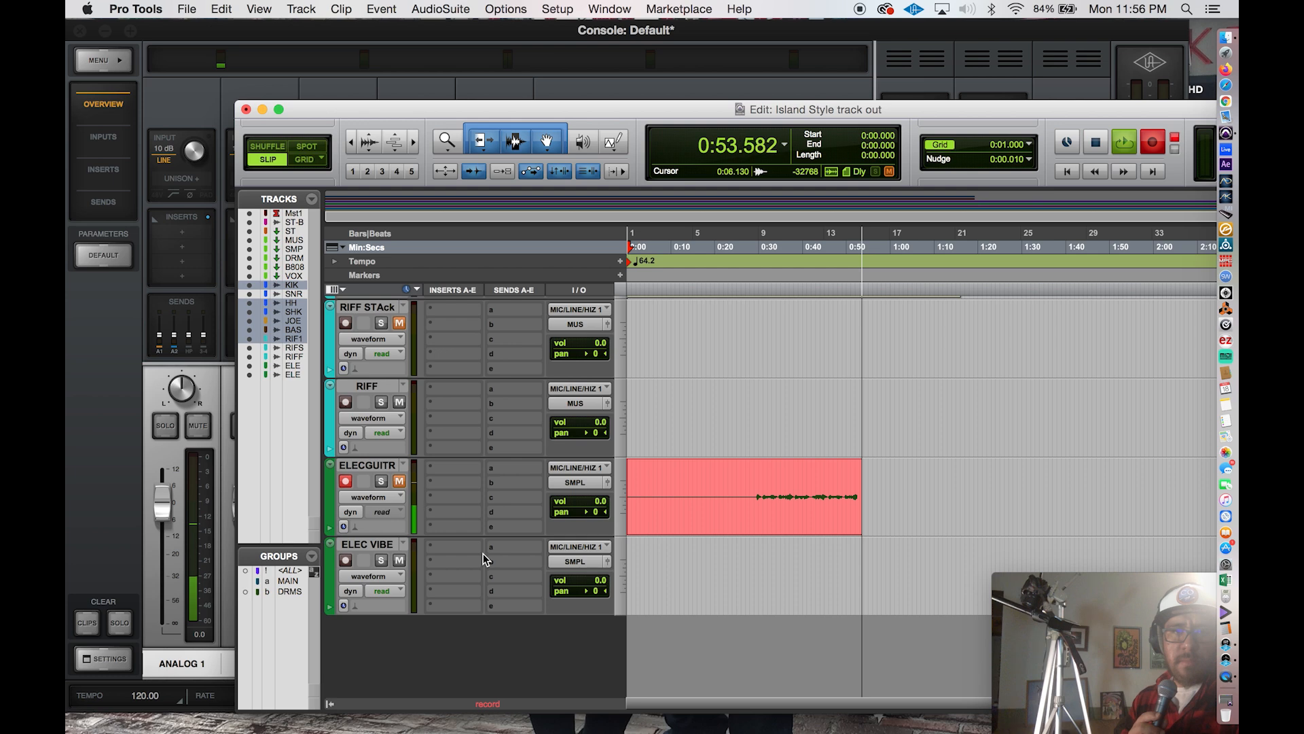
scroll(483, 574, up, 2)
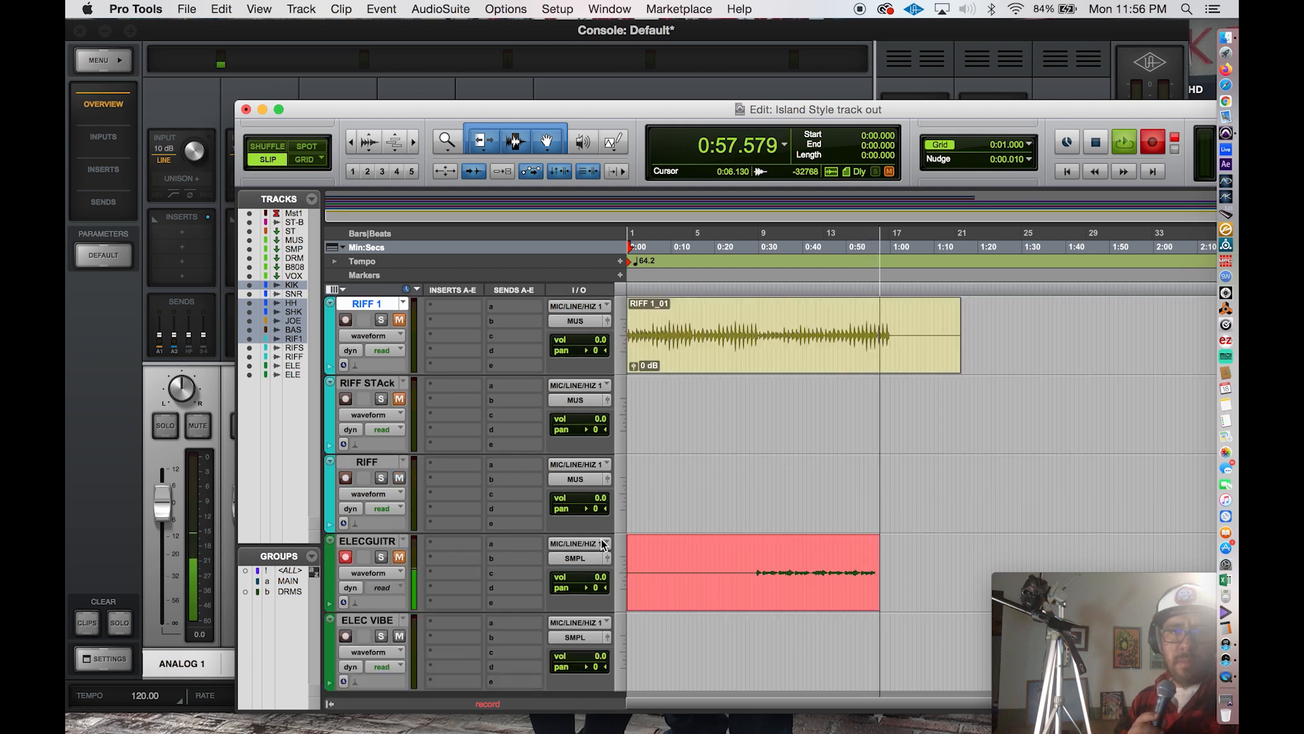
Lower the Edit window slightly, stop the ELECGUITR recording and disarm that track.
drag(570, 111, 558, 197)
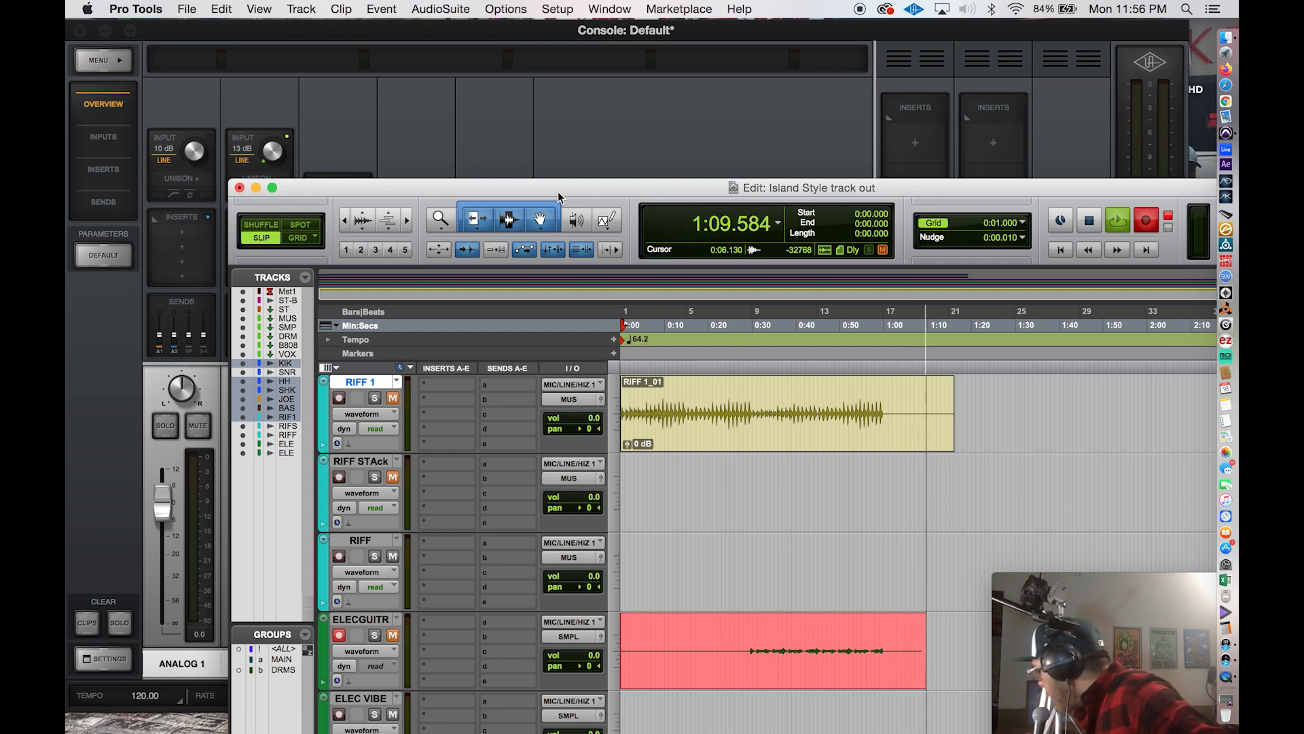
key(space)
click(339, 634)
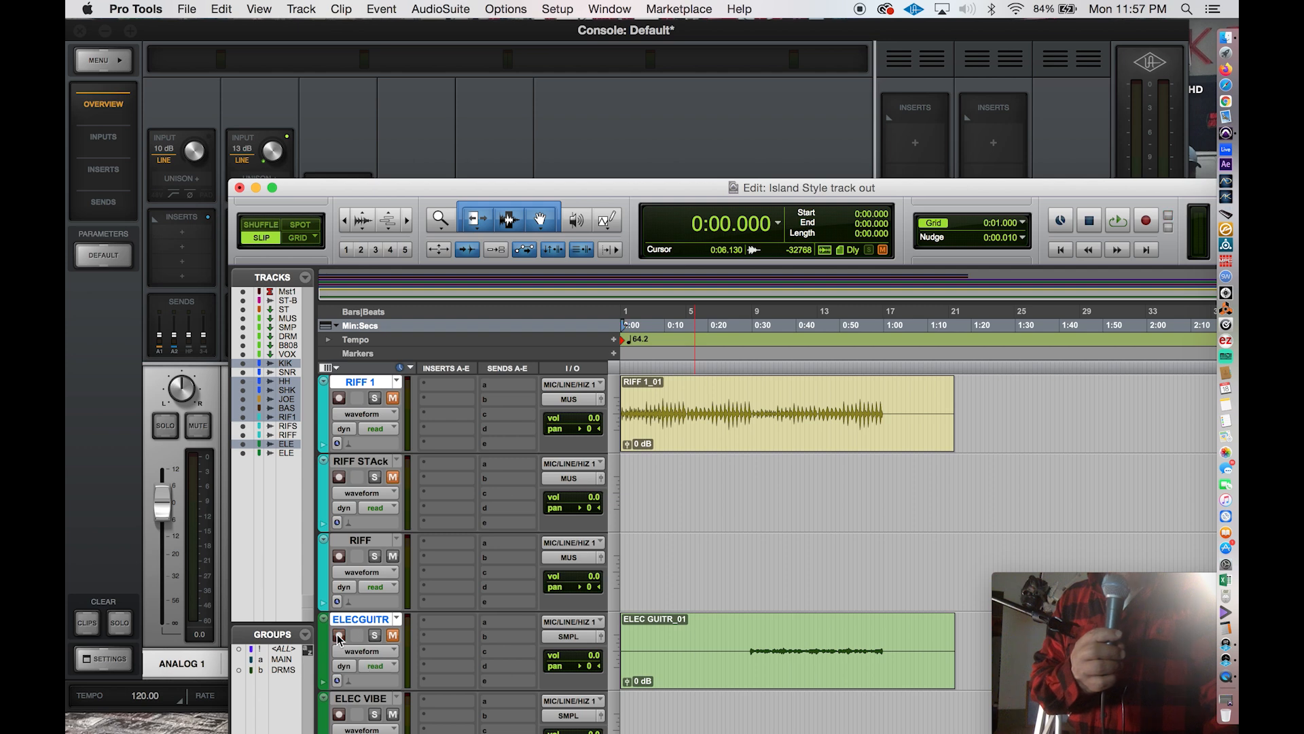
Arm the ELEC VIBE track and start recording it from the beginning of the session.
scroll(339, 639, down, 3)
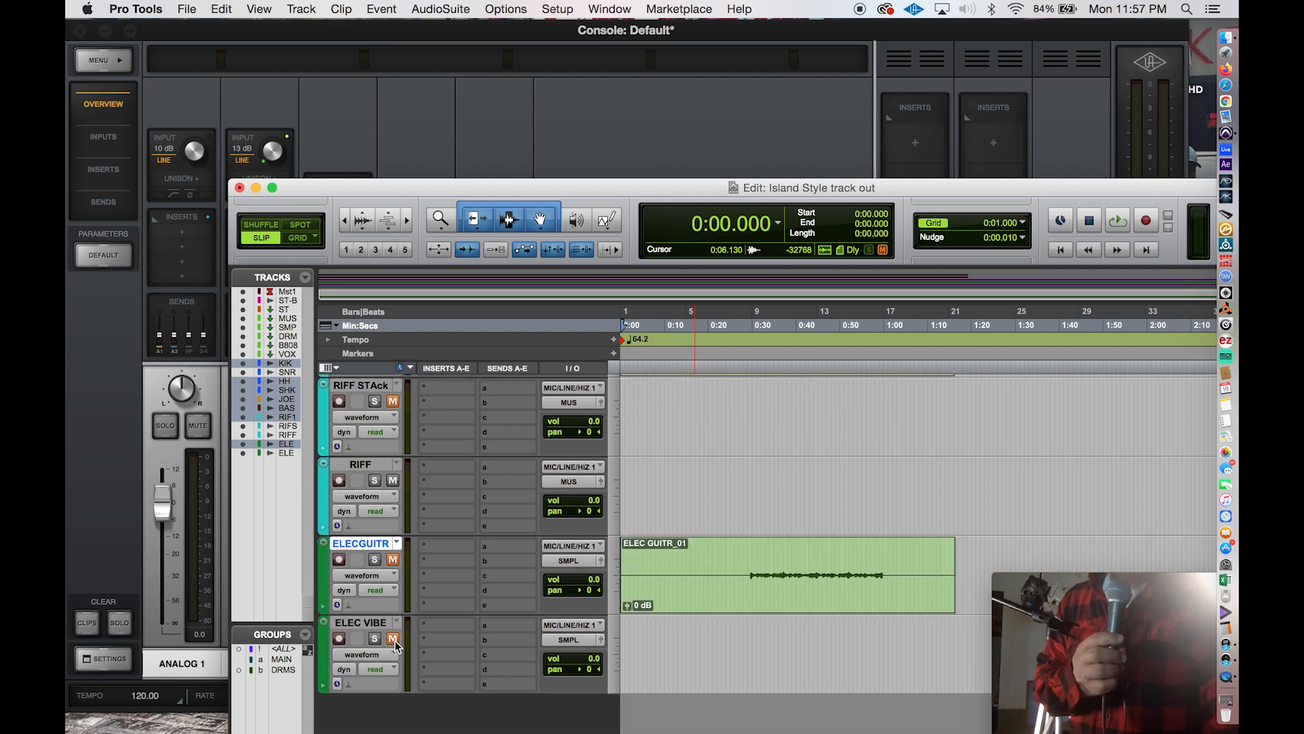
click(339, 639)
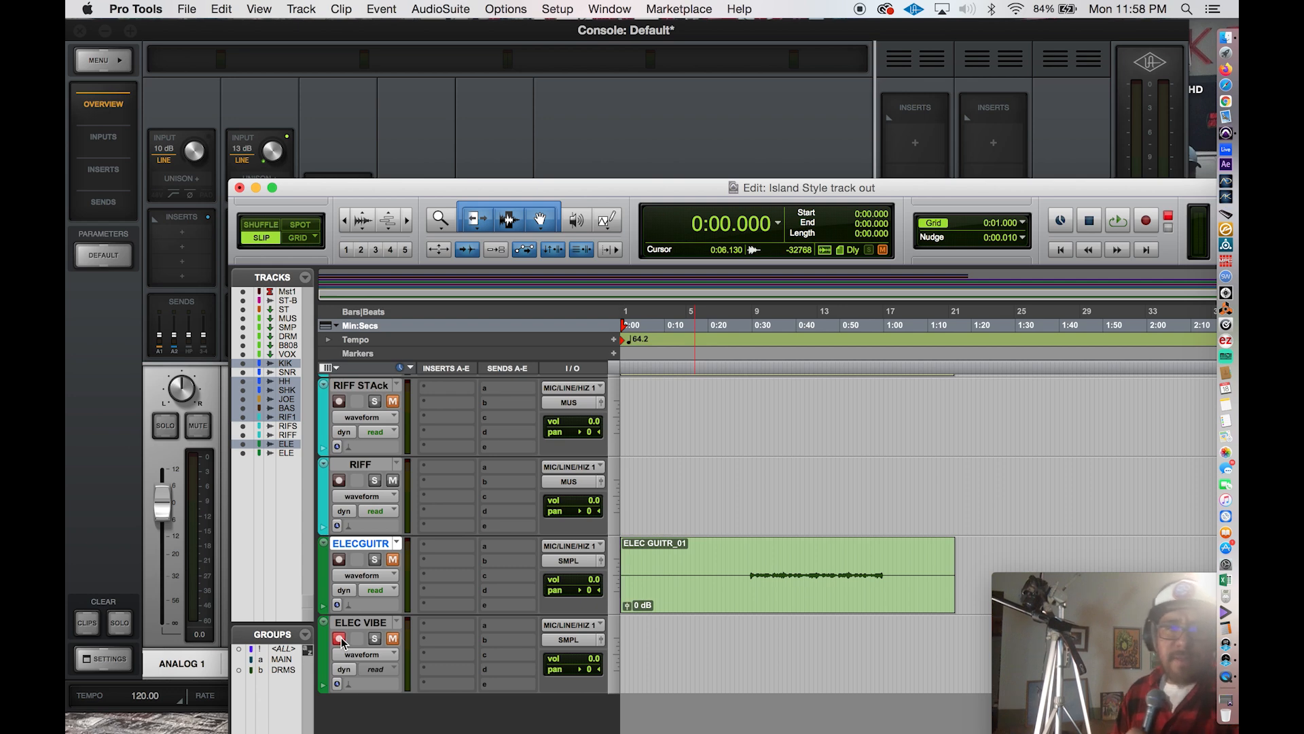
key(super+space)
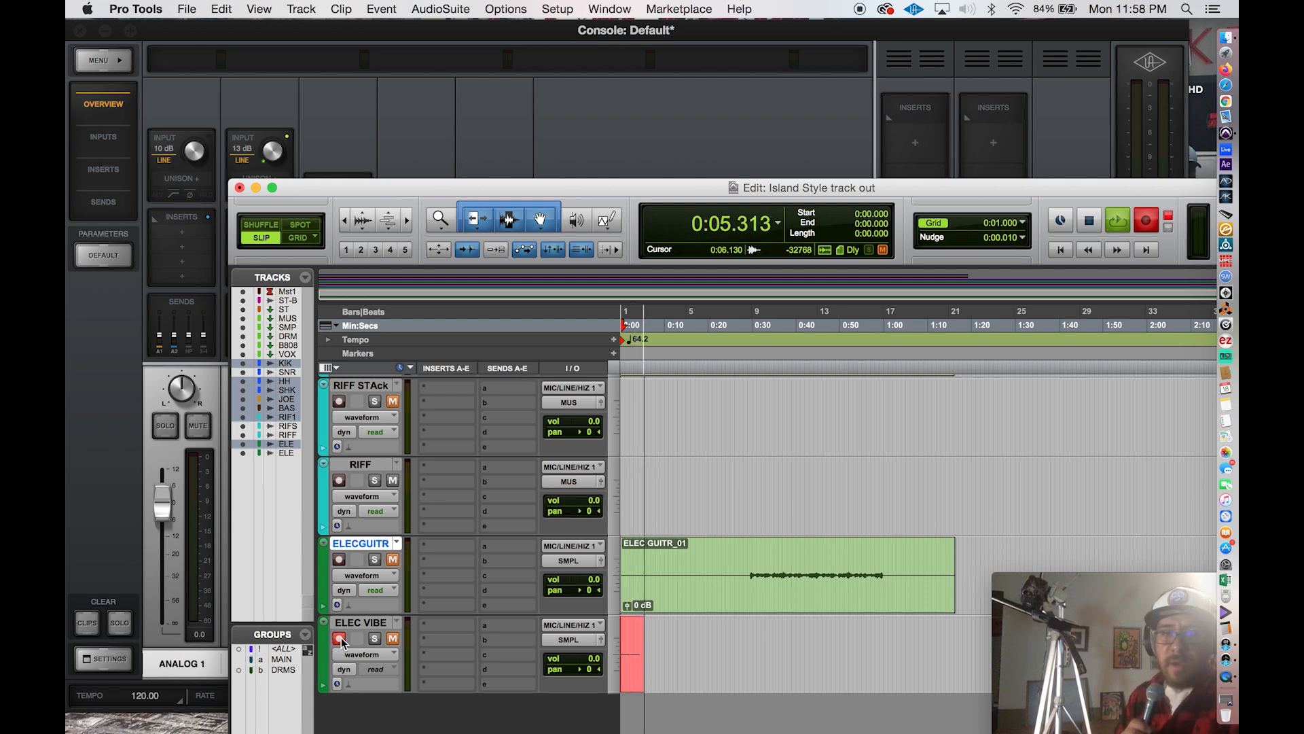
Delete the silence before the audio and after about 1:00.4 in the ELECGUITR clip while recording continues.
scroll(381, 463, up, 2)
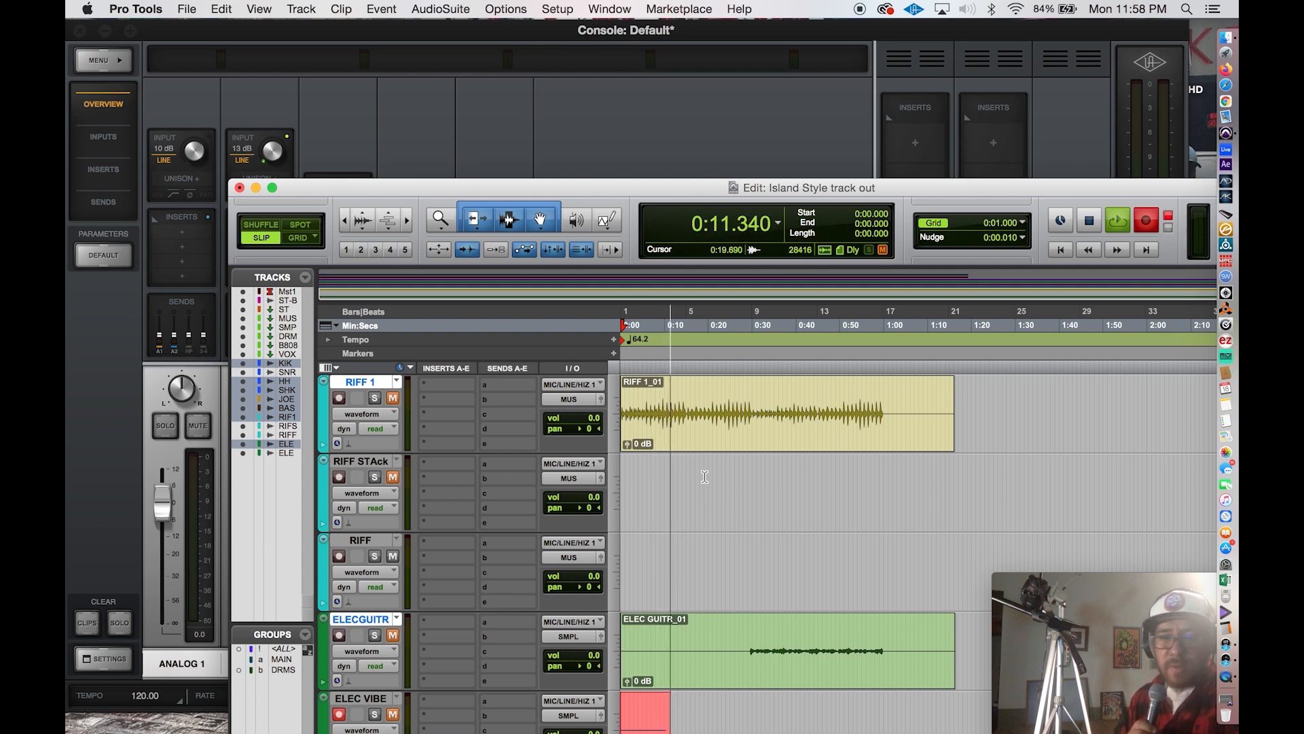
scroll(644, 531, down, 2)
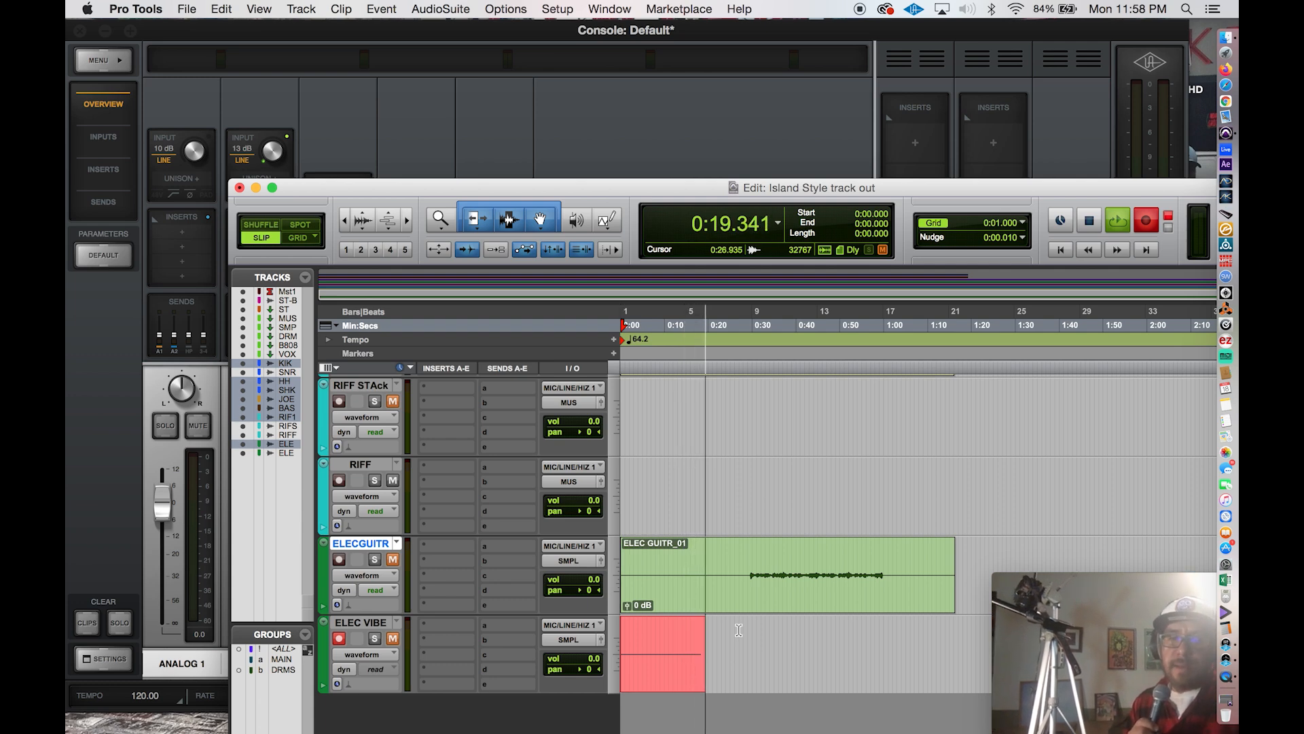
click(739, 569)
click(588, 561)
key(Delete)
click(885, 552)
drag(886, 552, 992, 560)
key(Delete)
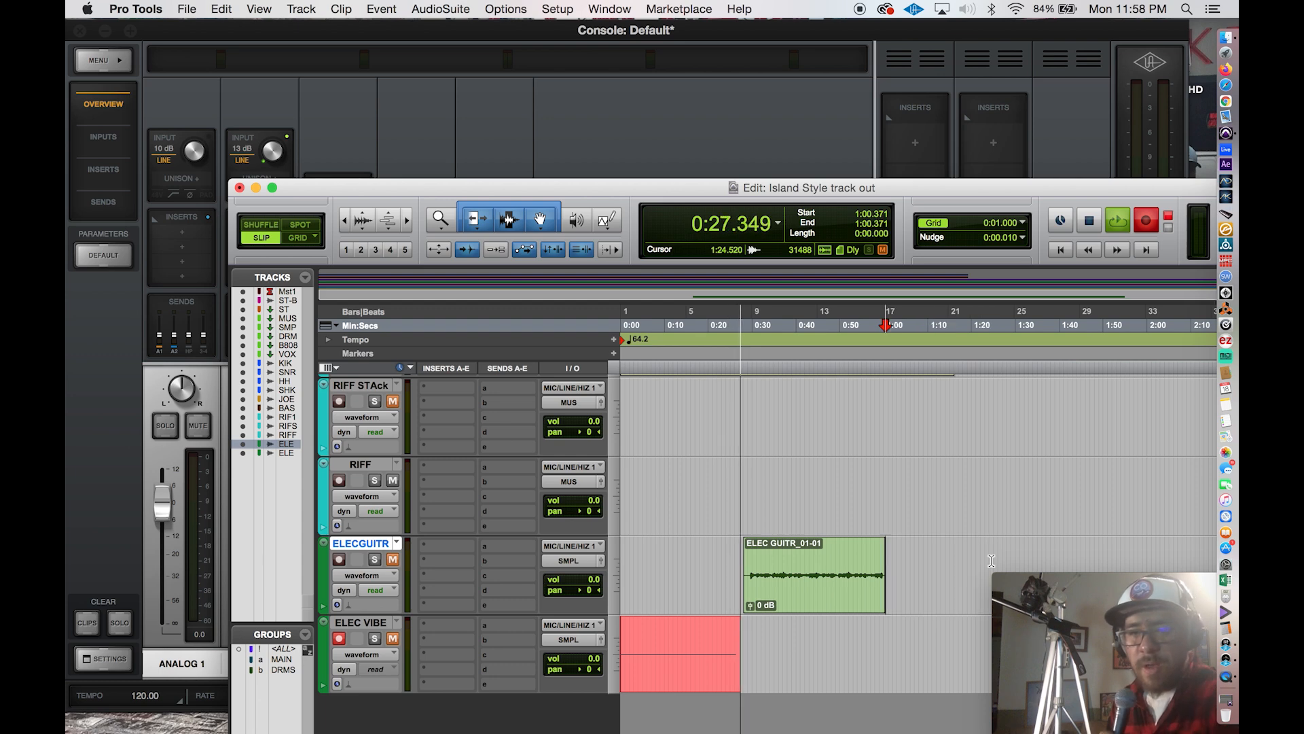
Trim the silent tail off the RIFF 1 clip so that it ends at about 1:00.7.
scroll(909, 451, up, 5)
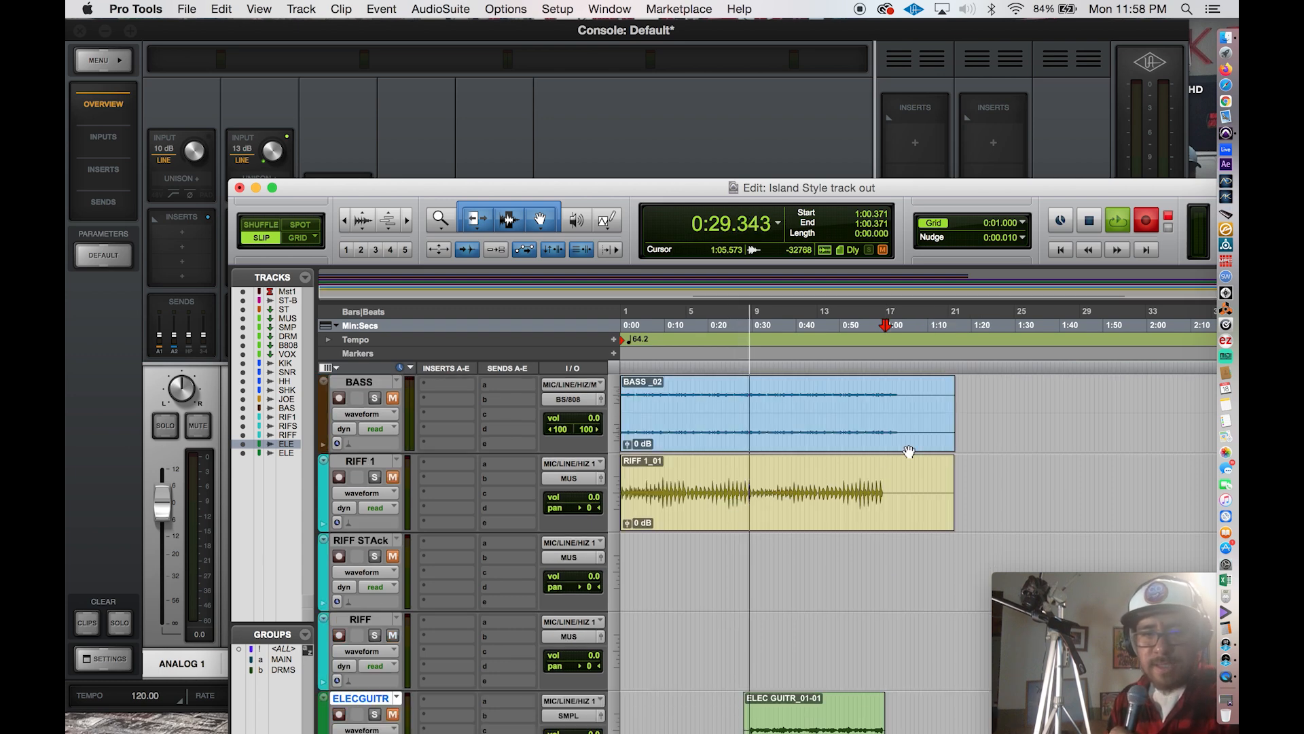
drag(895, 481, 957, 489)
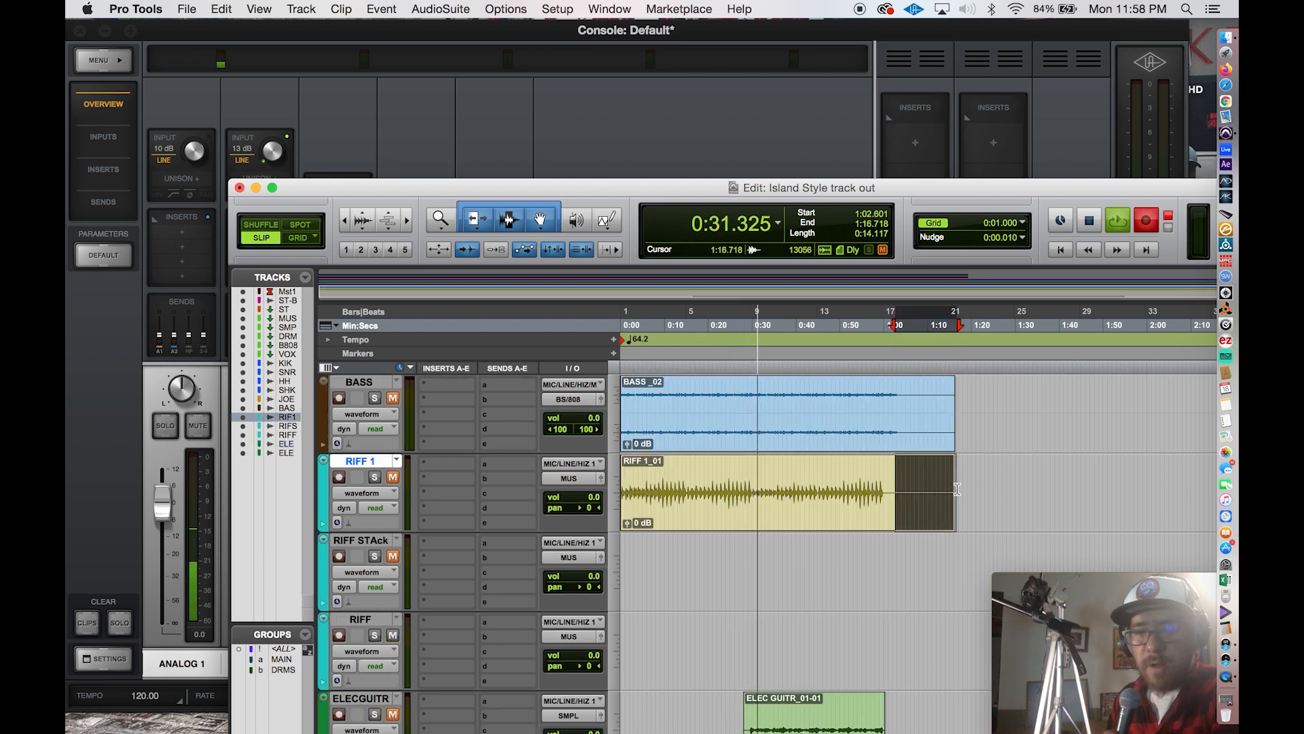
key(Delete)
scroll(904, 542, down, 5)
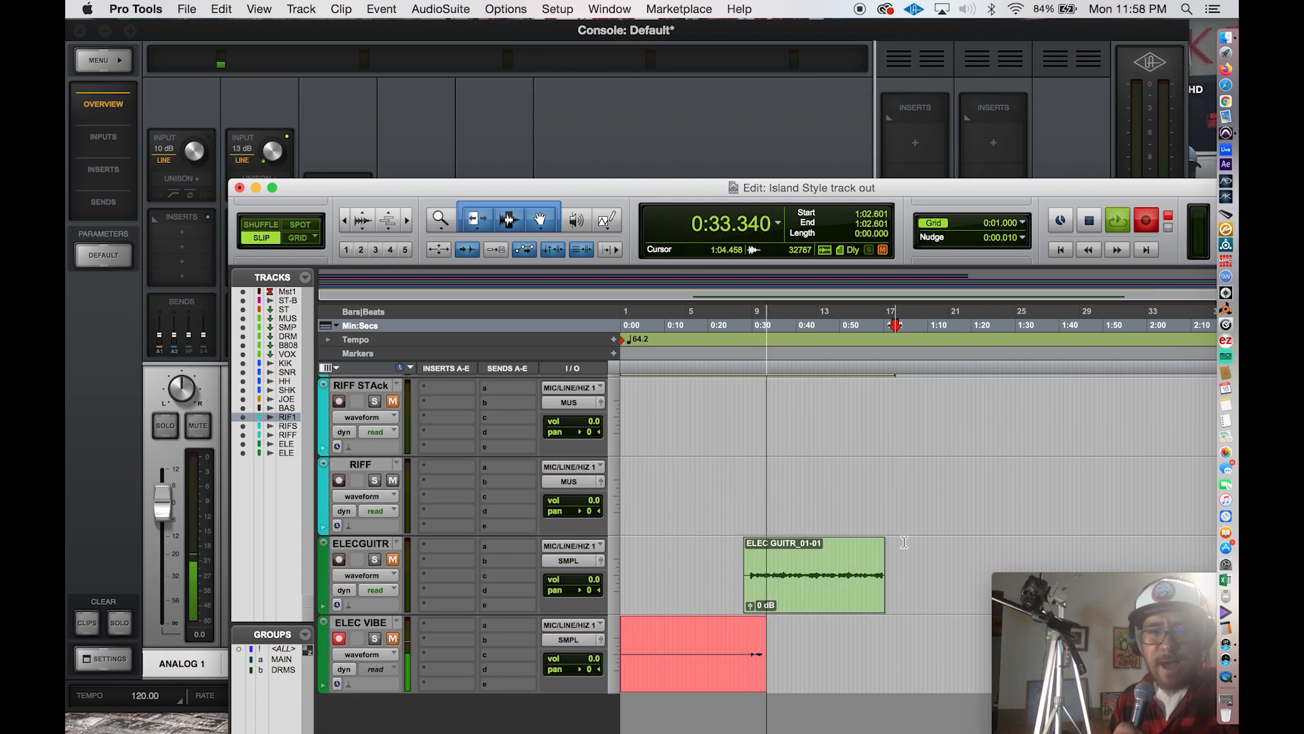
scroll(904, 542, up, 3)
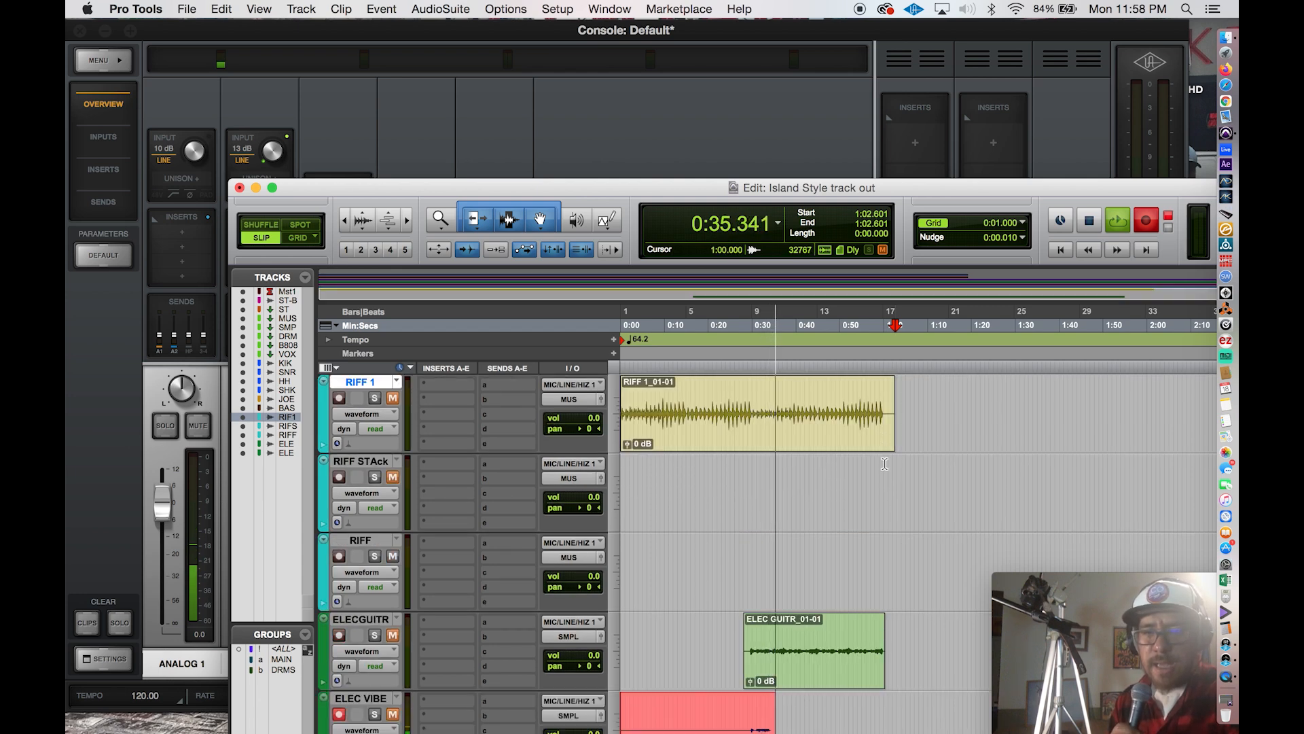
click(884, 464)
key(super+bracketright)
key(super+bracketright)
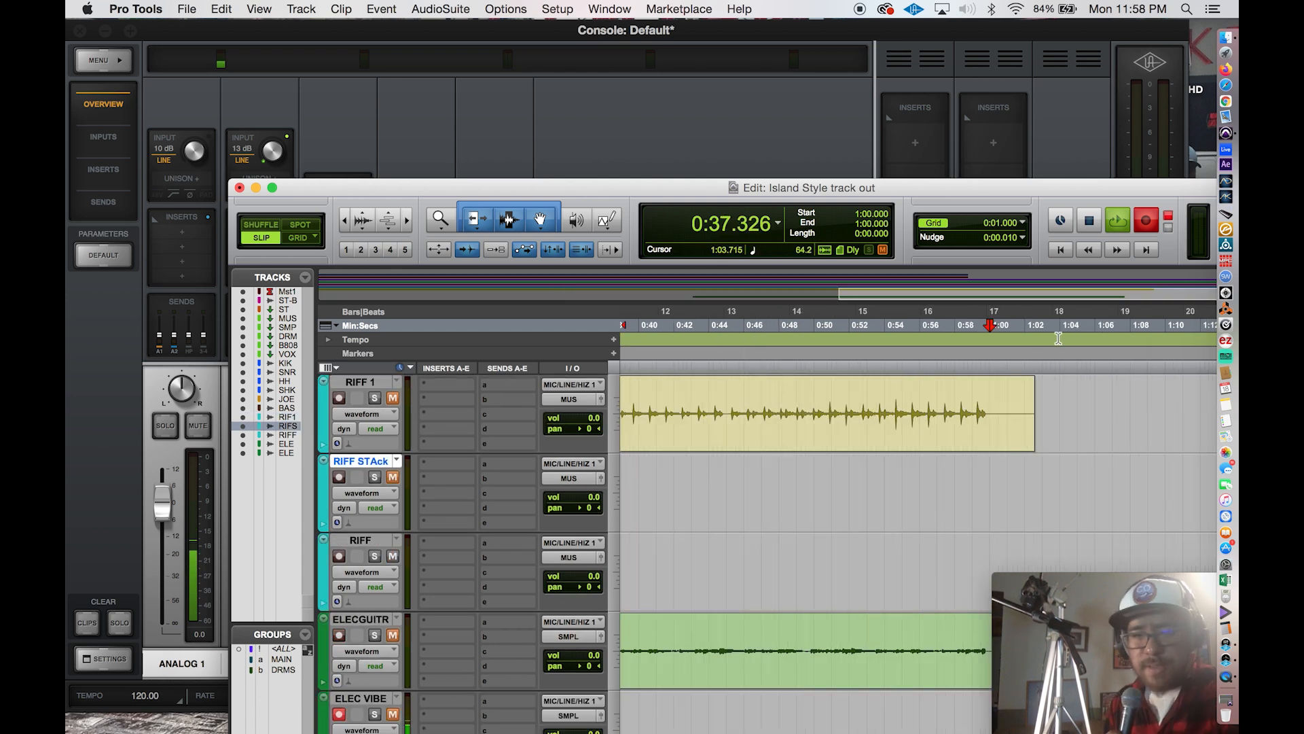
drag(1009, 405, 1044, 409)
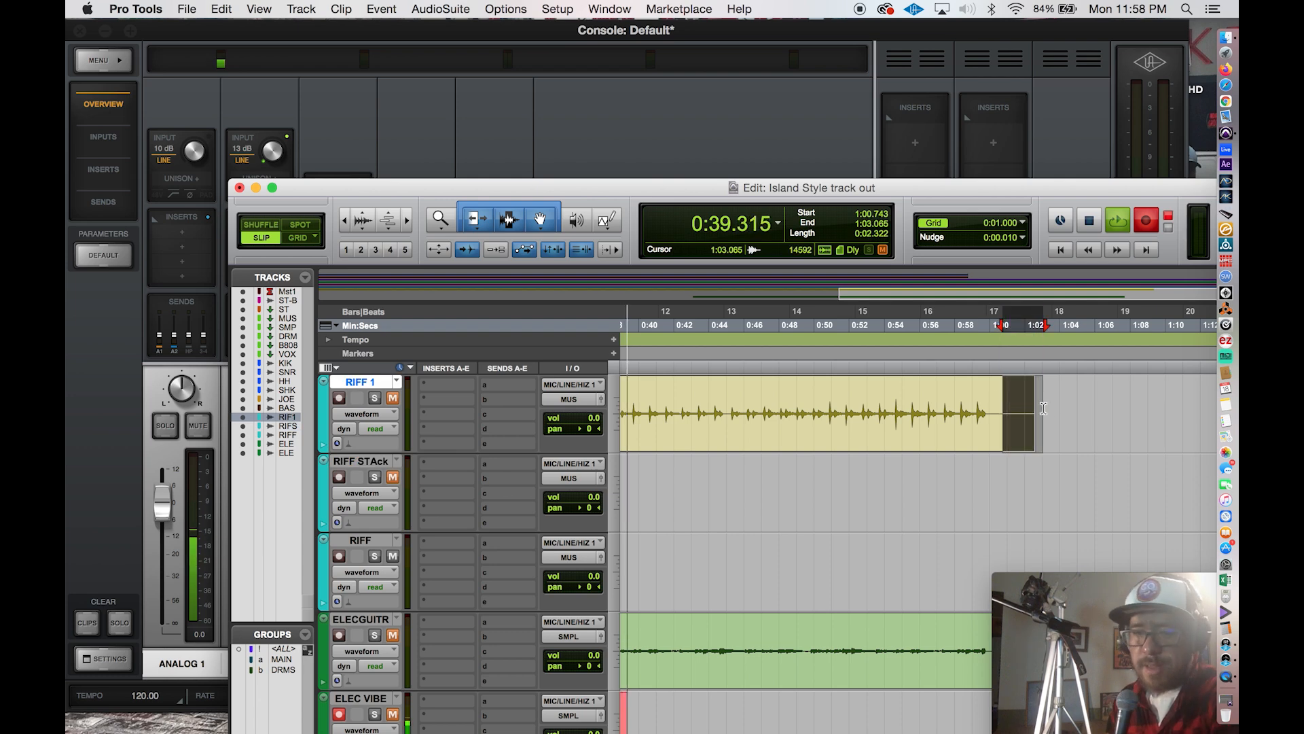
key(Delete)
Delete the silence before the audio and after about 0:46.6 in the SHKR clip.
scroll(944, 462, up, 5)
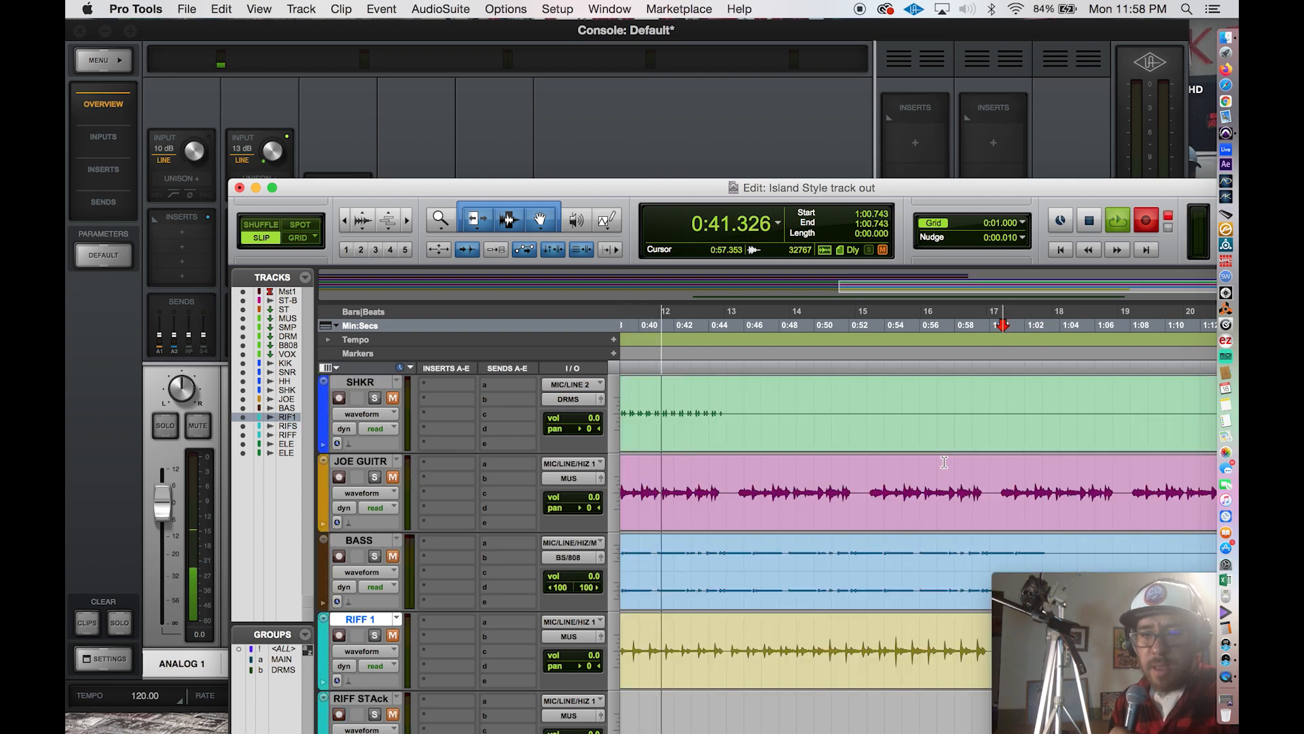
key(super+bracketleft)
key(super+bracketleft)
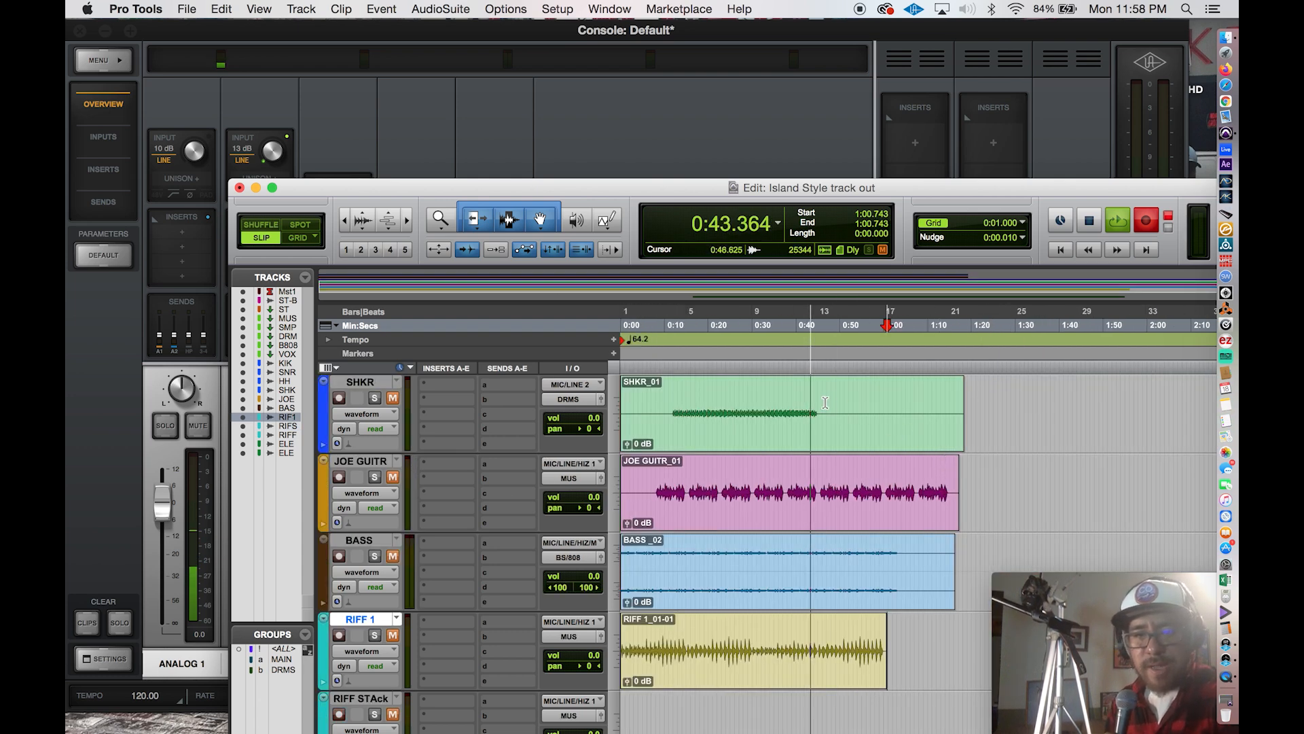
drag(826, 407, 975, 426)
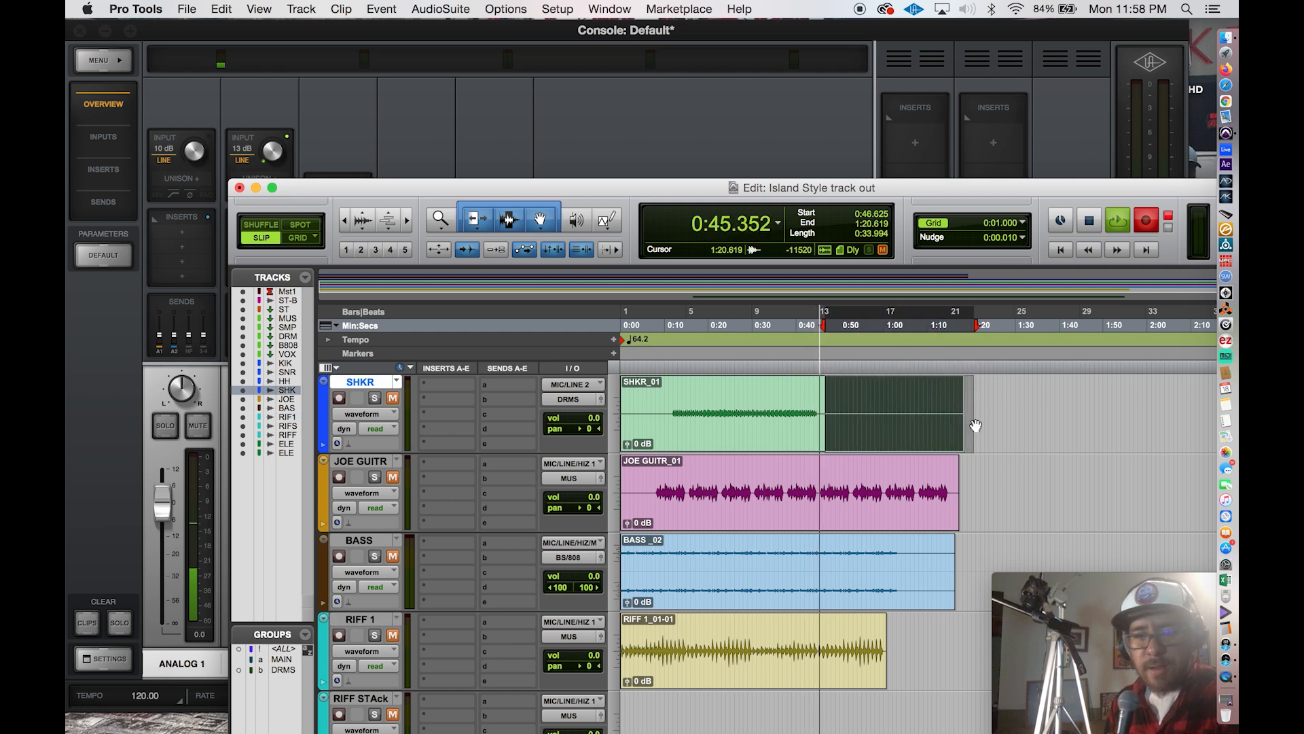
key(Delete)
click(664, 399)
key(shift+Return)
key(Delete)
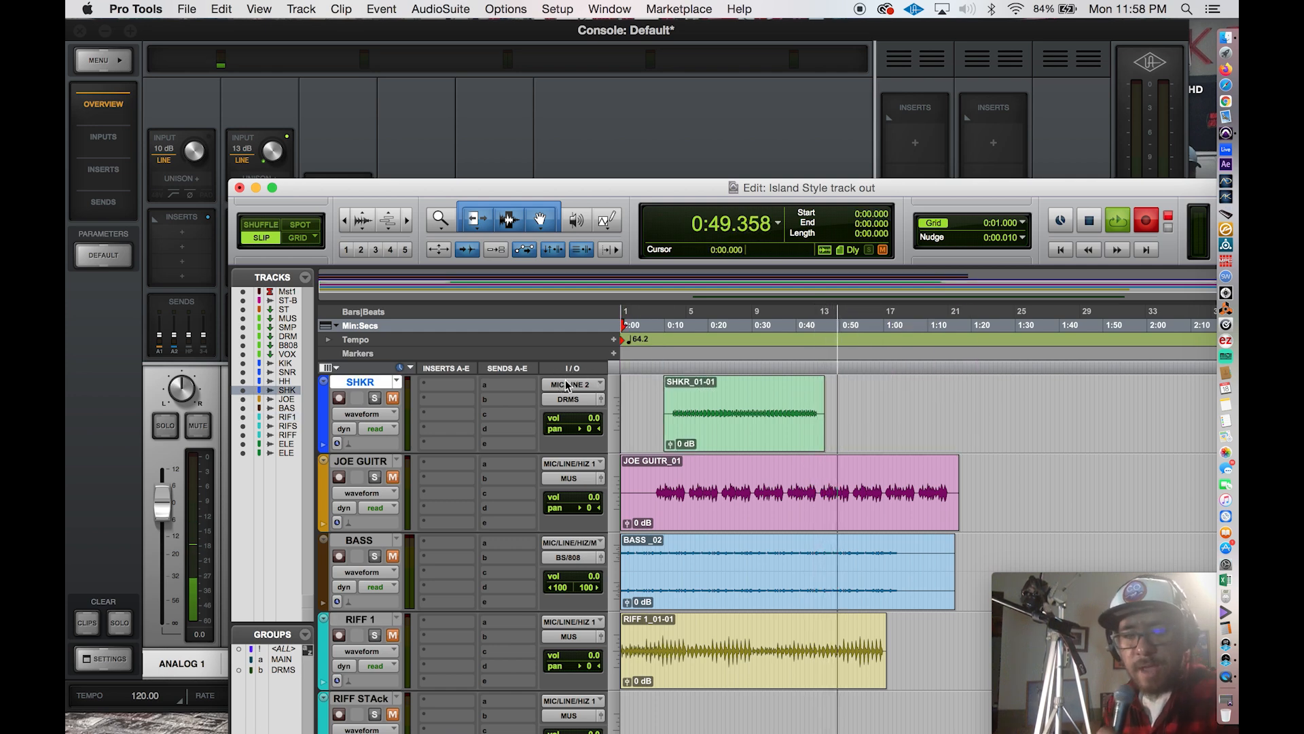
Delete the first 6.5 seconds of silence from the JOE GUITR clip and the BASS clip's silent tail from about 1:05.
drag(649, 476, 595, 485)
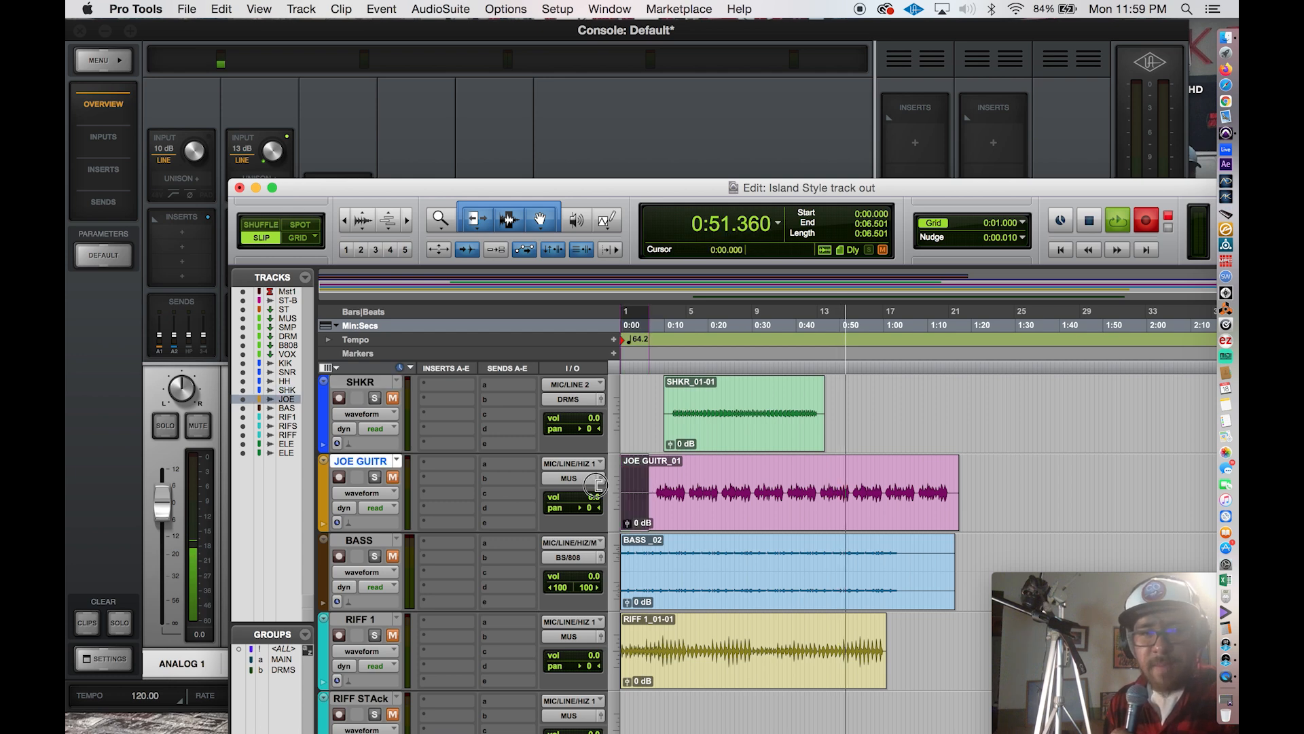
key(Delete)
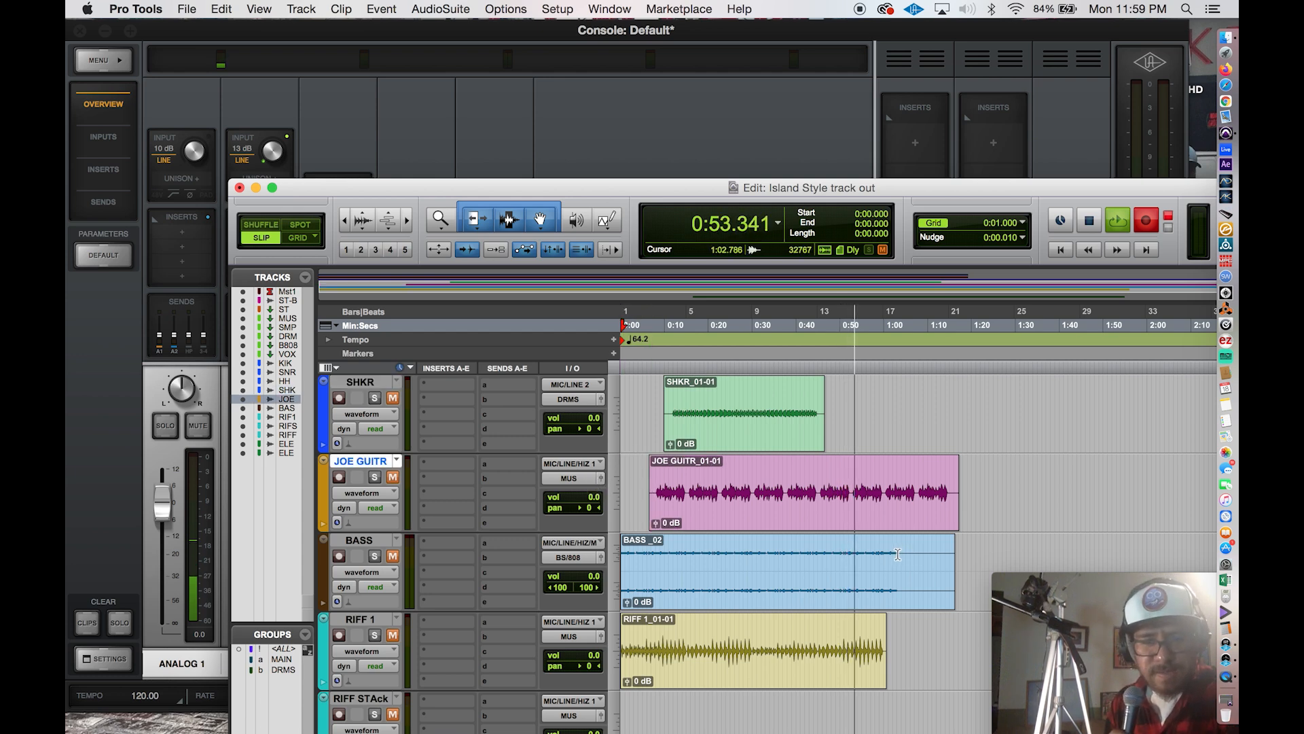
drag(906, 557, 965, 566)
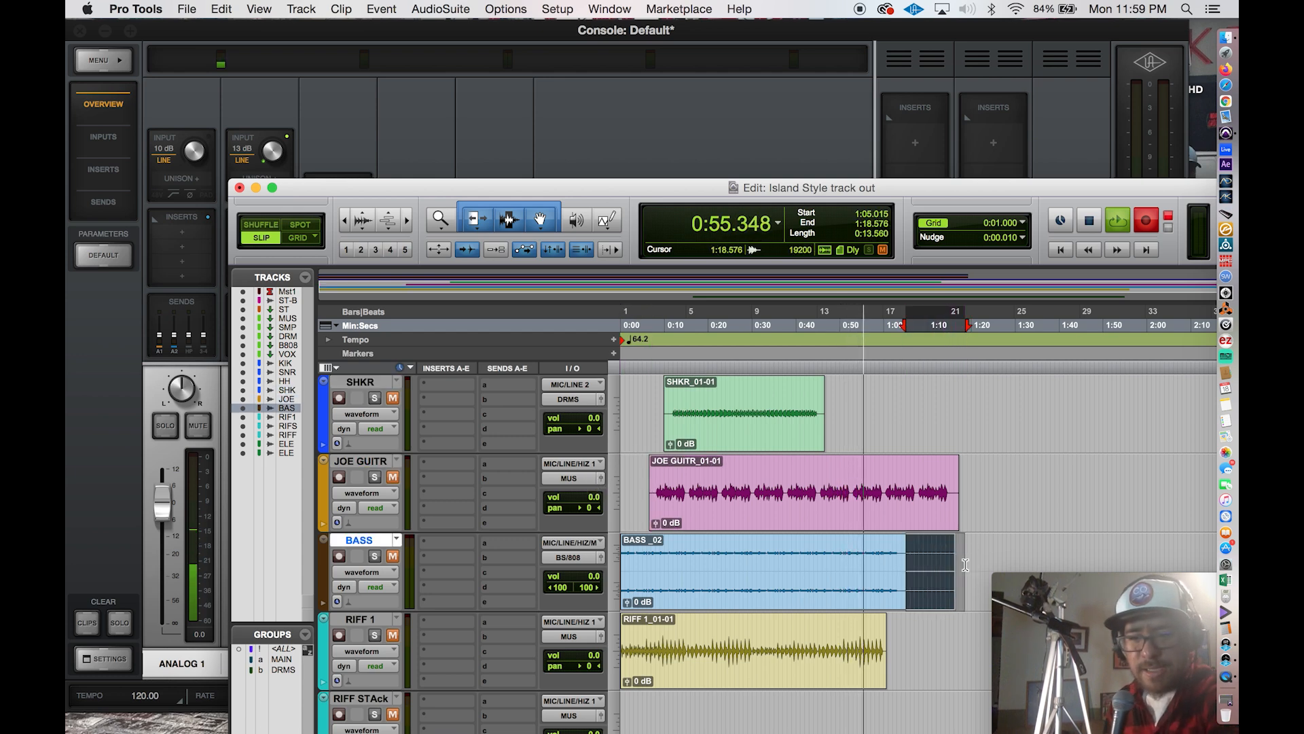
key(Delete)
Delete the HH clip's silent tail from about 0:47.7 and its first 11 seconds or so of silence.
scroll(867, 451, up, 3)
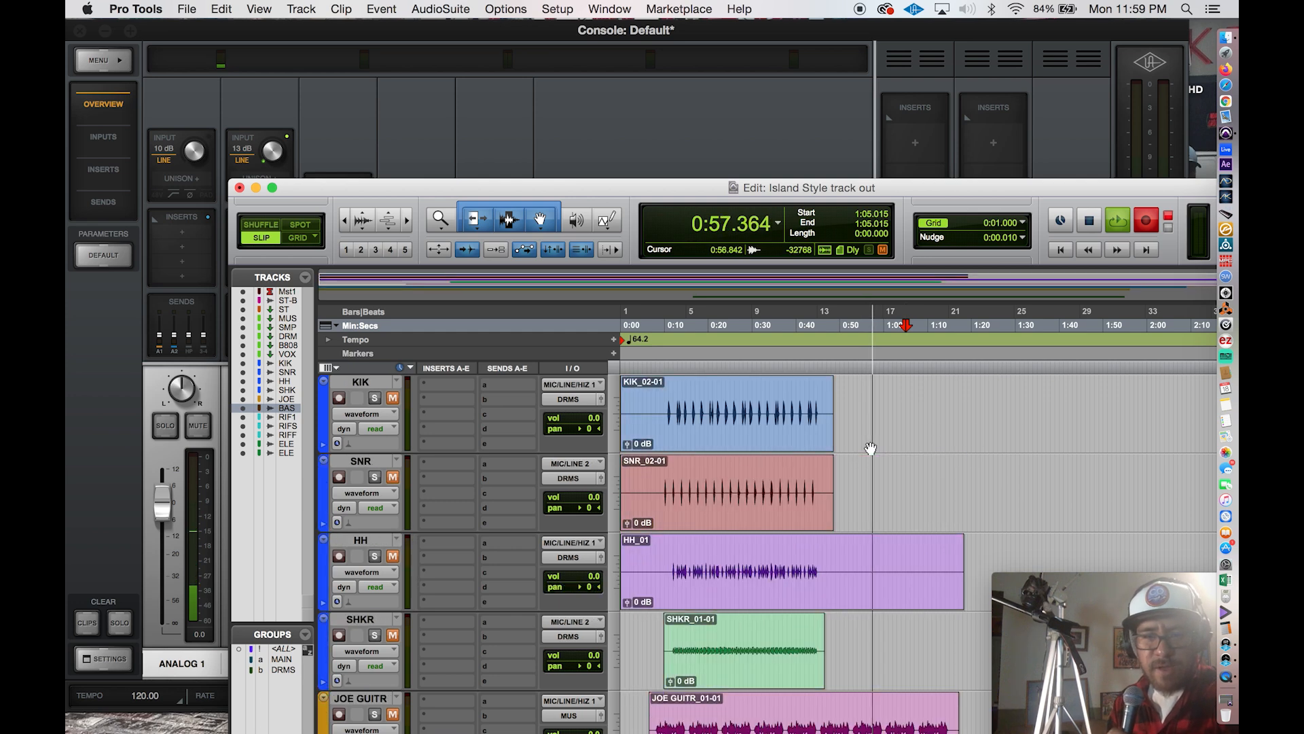
drag(830, 553, 974, 554)
key(Delete)
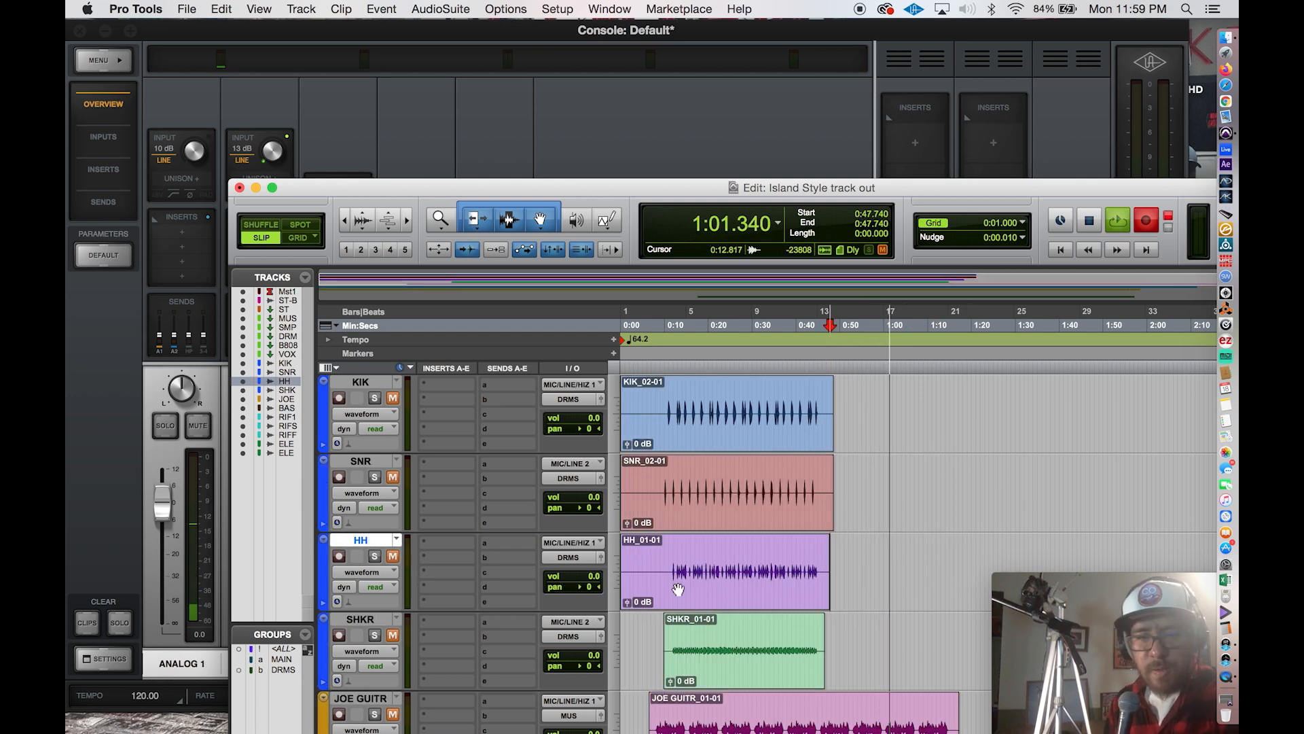
drag(669, 557, 558, 558)
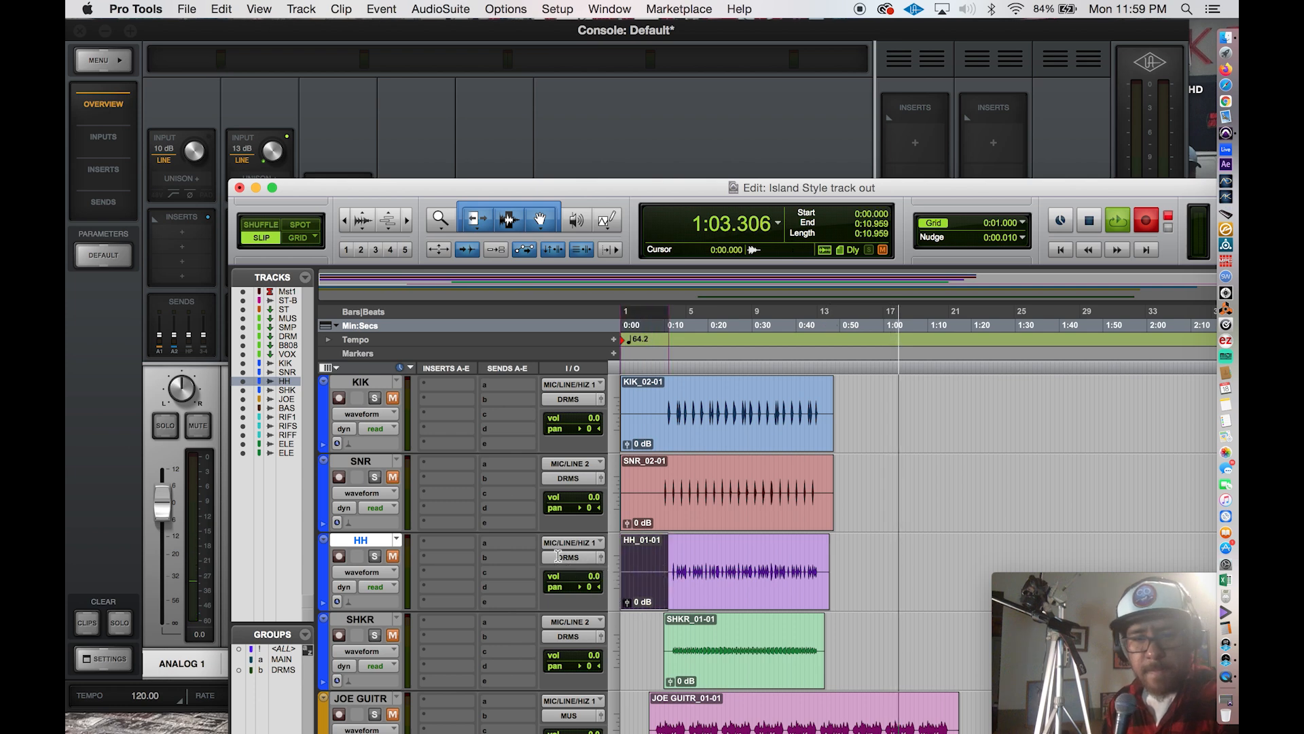
key(Delete)
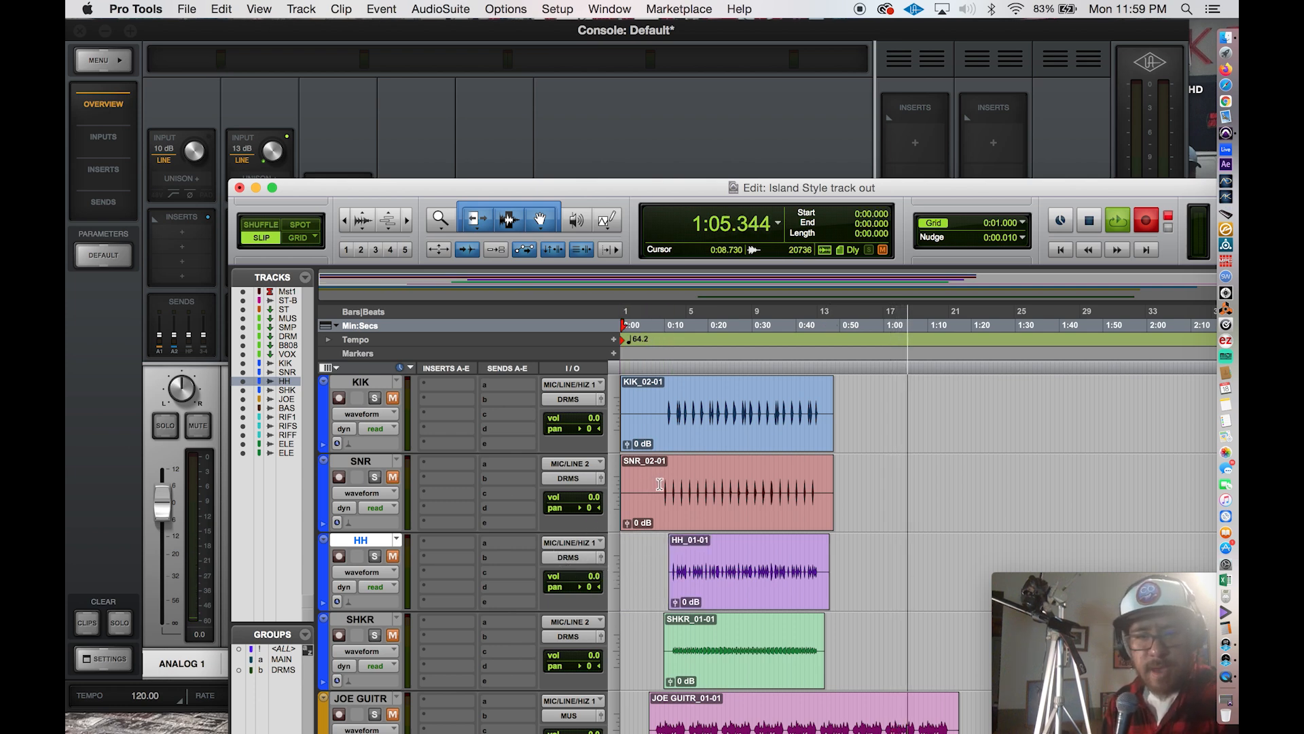
Delete the silence before the first hit in the SNR clip and about the first 9.5 seconds of the KIK clip.
drag(657, 482, 590, 479)
key(Delete)
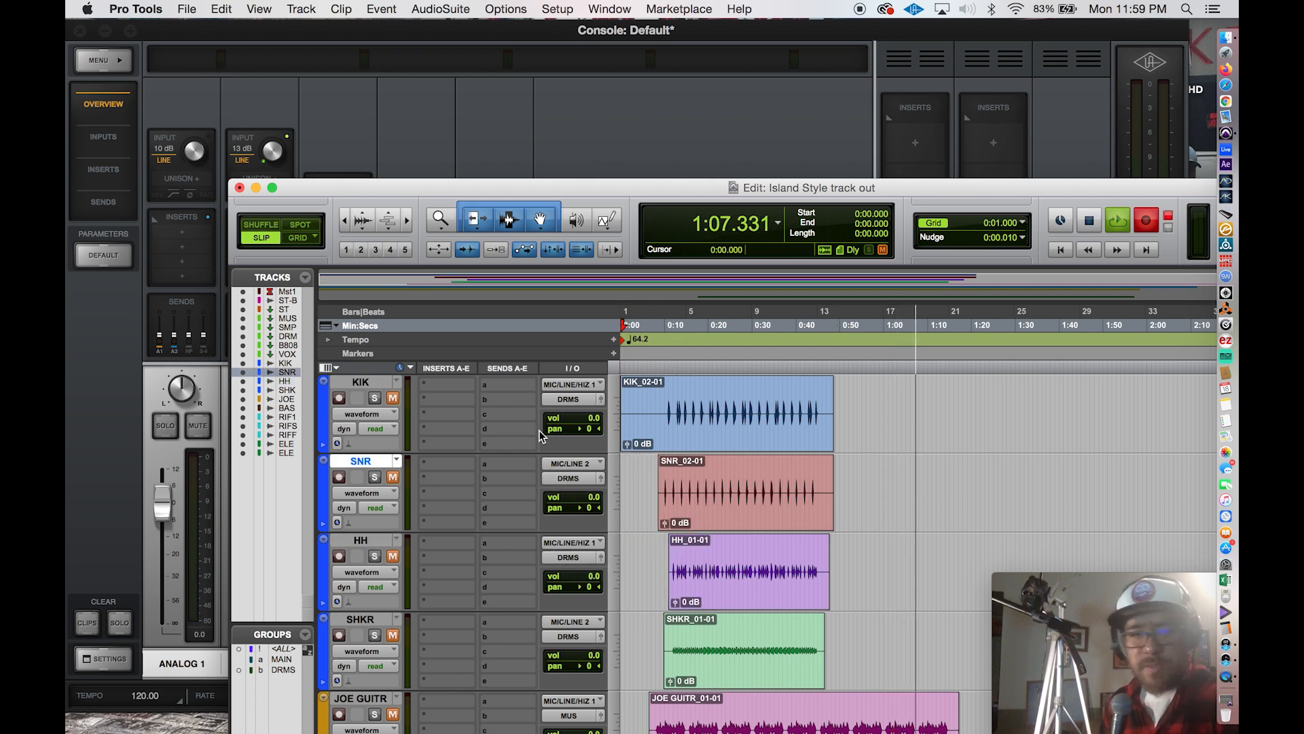
drag(663, 419, 554, 412)
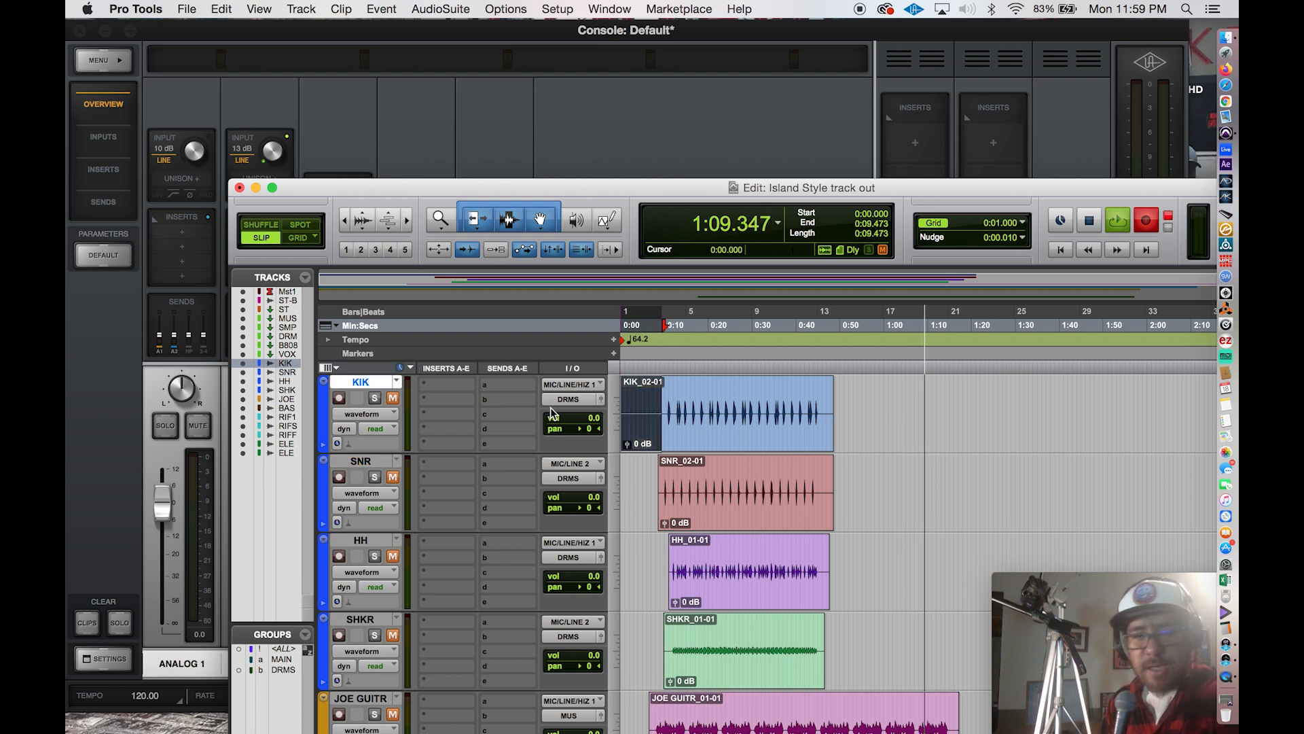
key(Delete)
Stop the recording on the ELEC VIBE track once its audio has finished playing.
scroll(653, 475, down, 4)
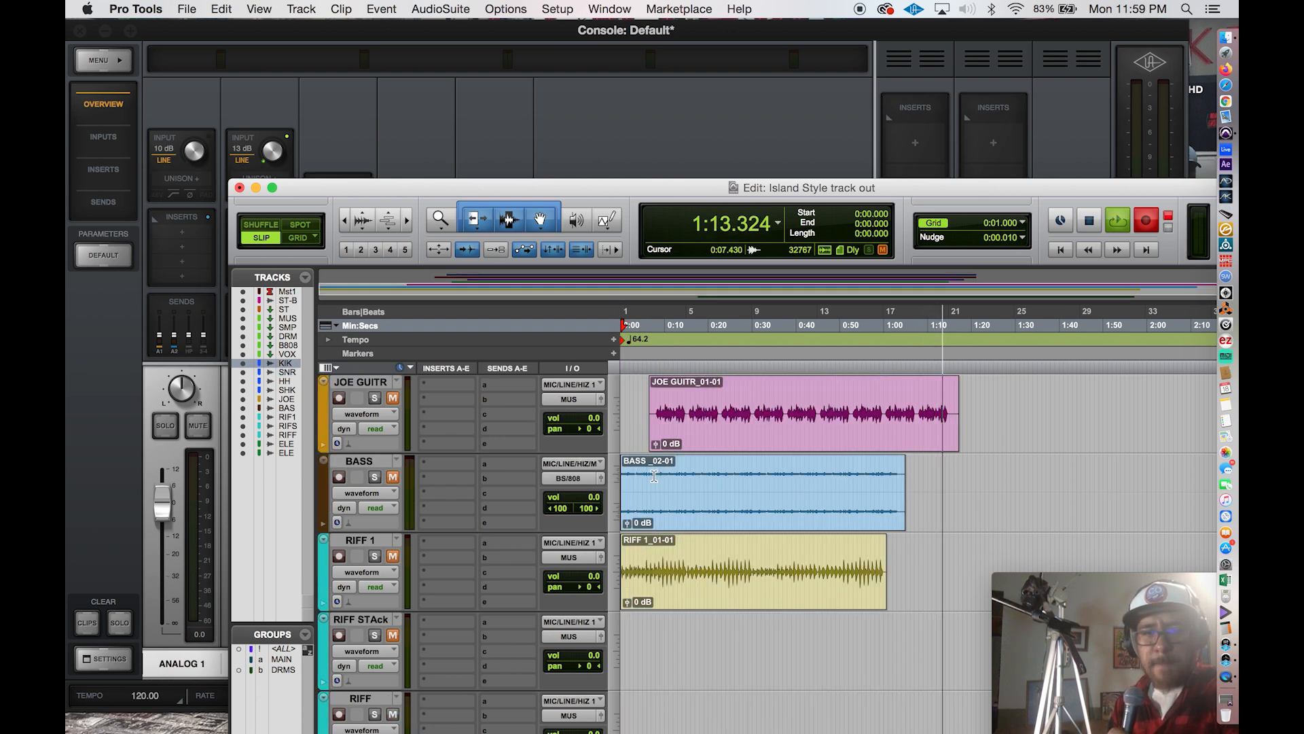
scroll(653, 476, down, 3)
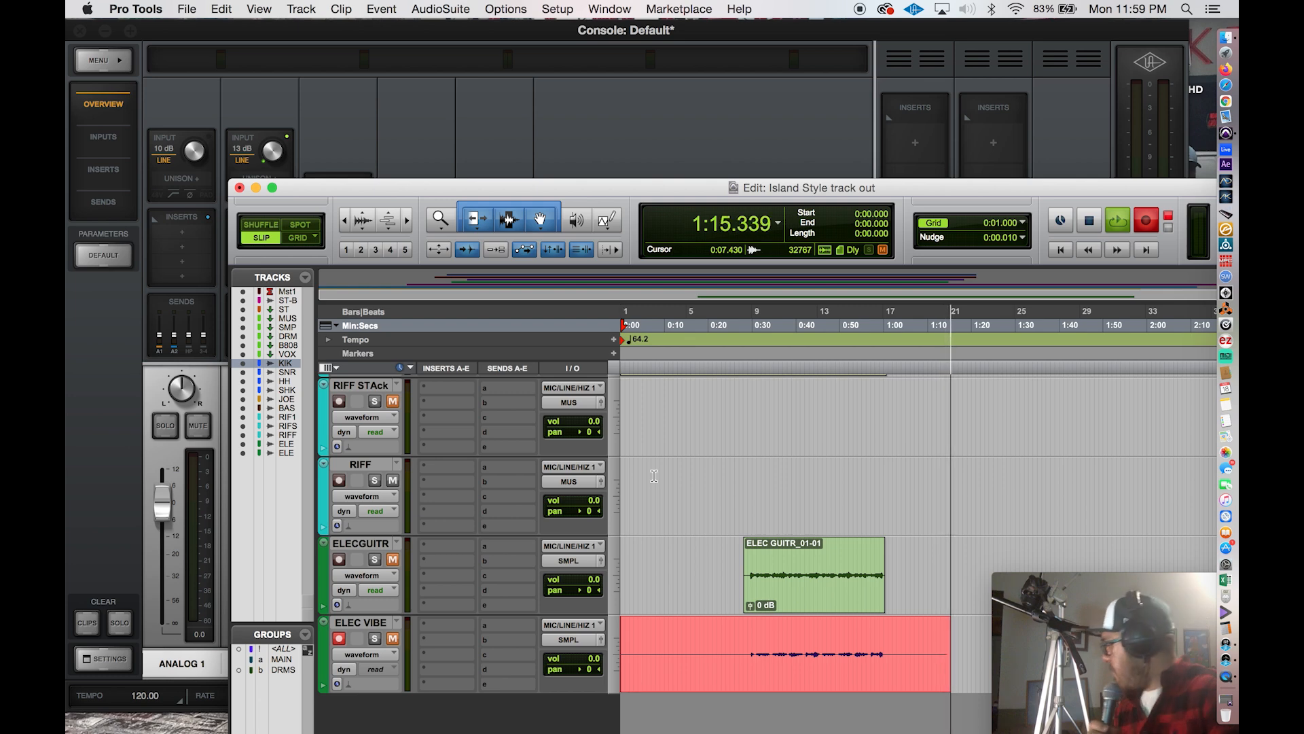
key(space)
Delete about the first 29 seconds of silence from the ELEC VIBE clip, return to the session start and disarm the track.
click(747, 639)
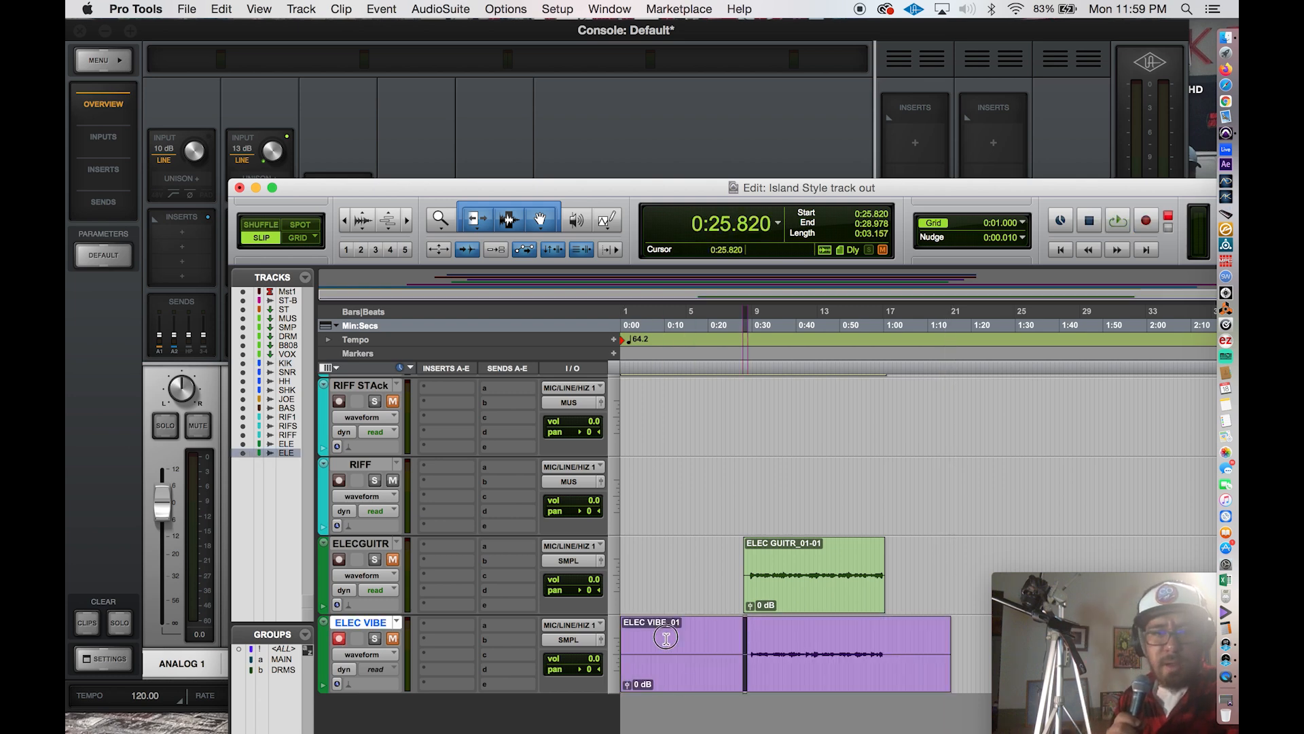
key(shift+Return)
key(Delete)
key(Return)
click(339, 638)
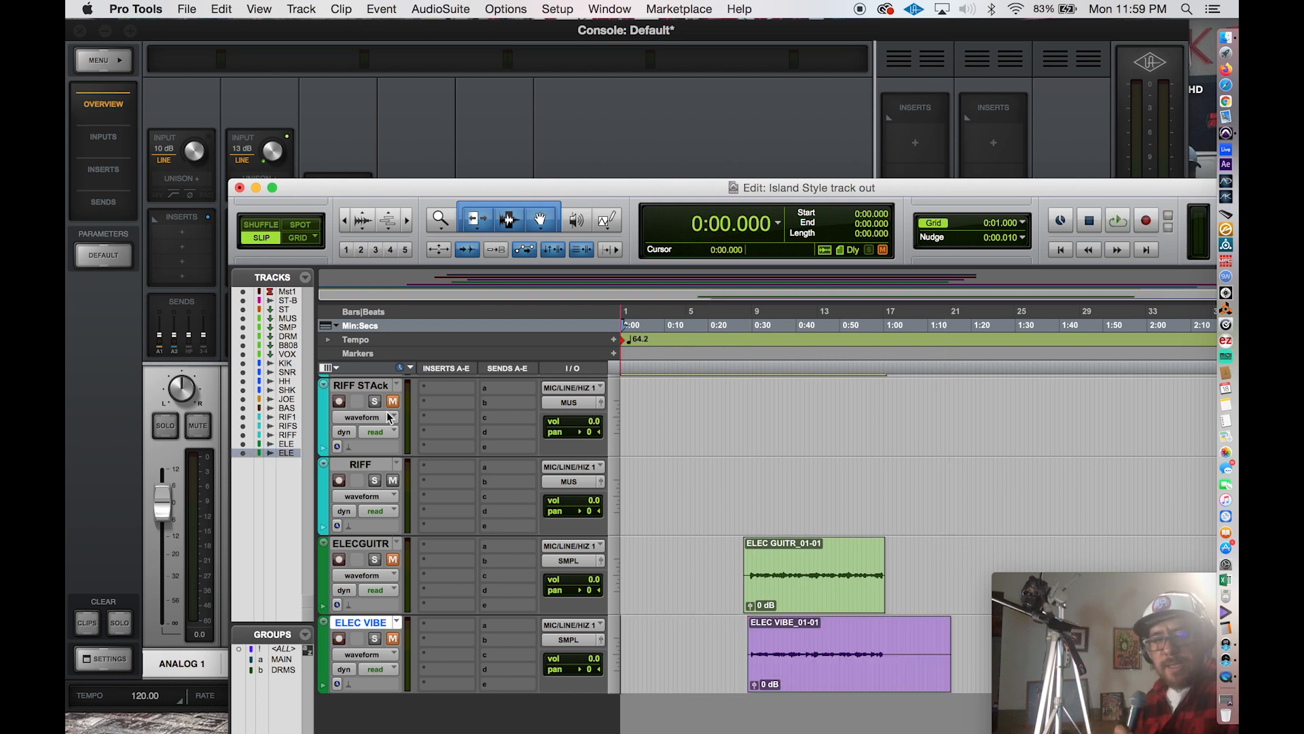
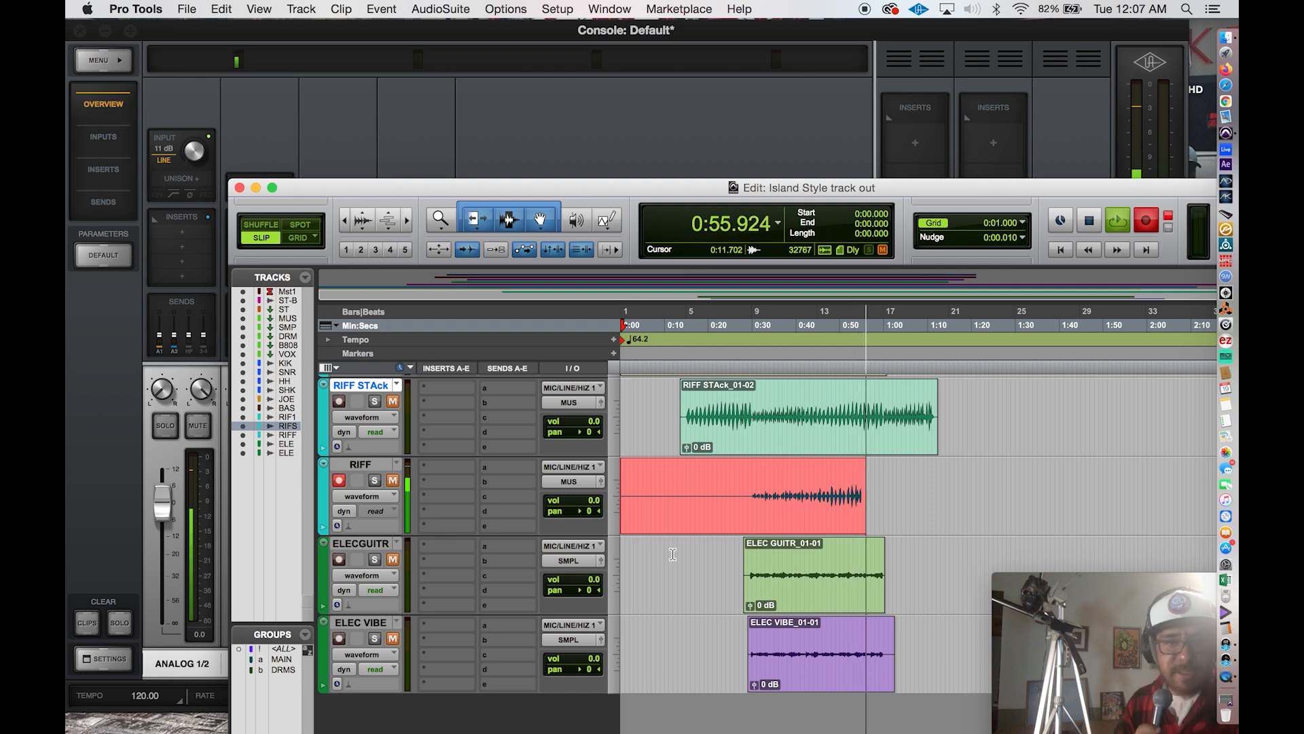
Stop the recording on the RIFF track once its audio has finished playing.
scroll(672, 554, up, 4)
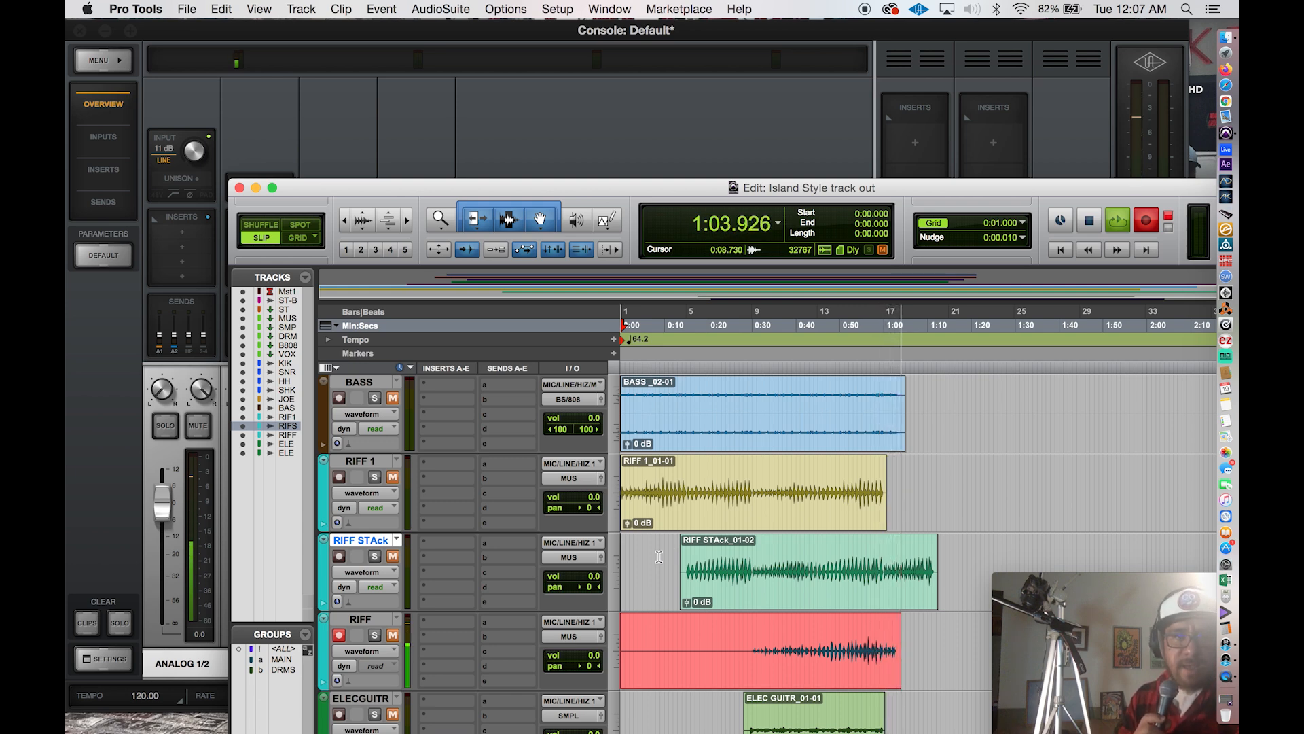
scroll(659, 556, up, 3)
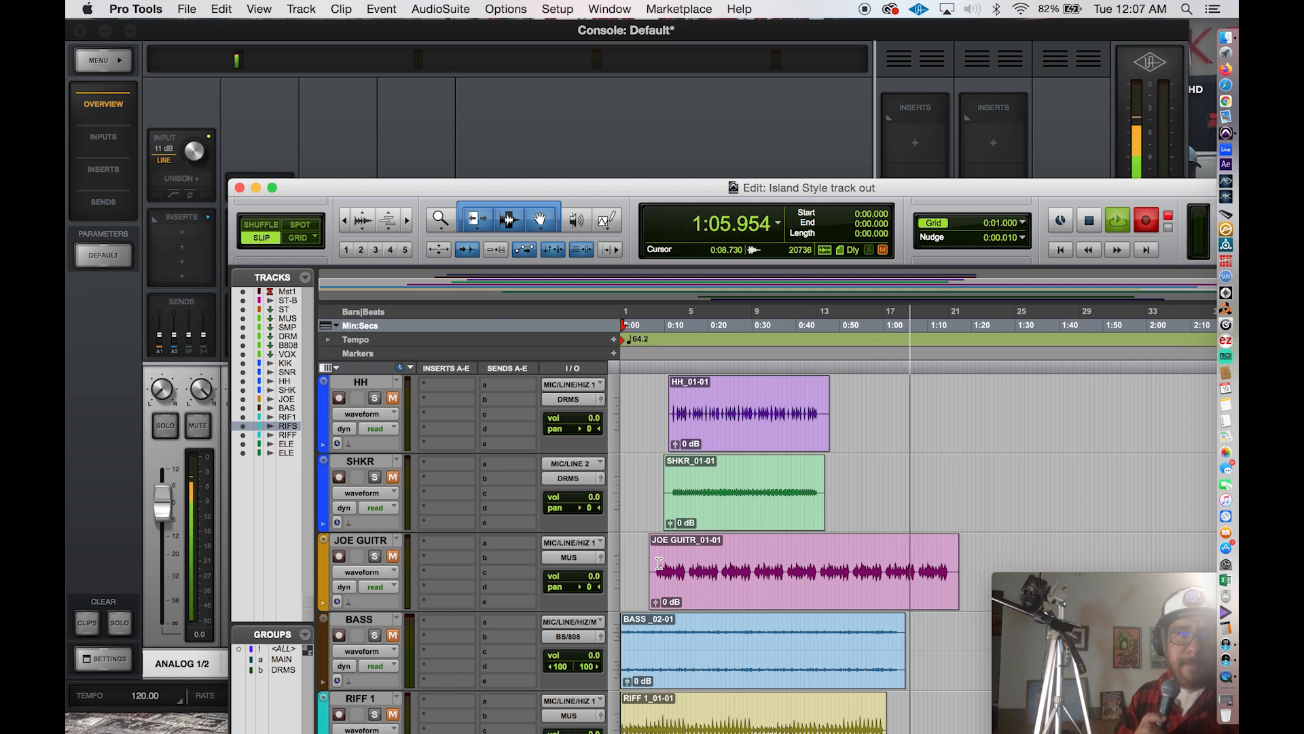
scroll(664, 570, up, 1)
scroll(669, 585, up, 1)
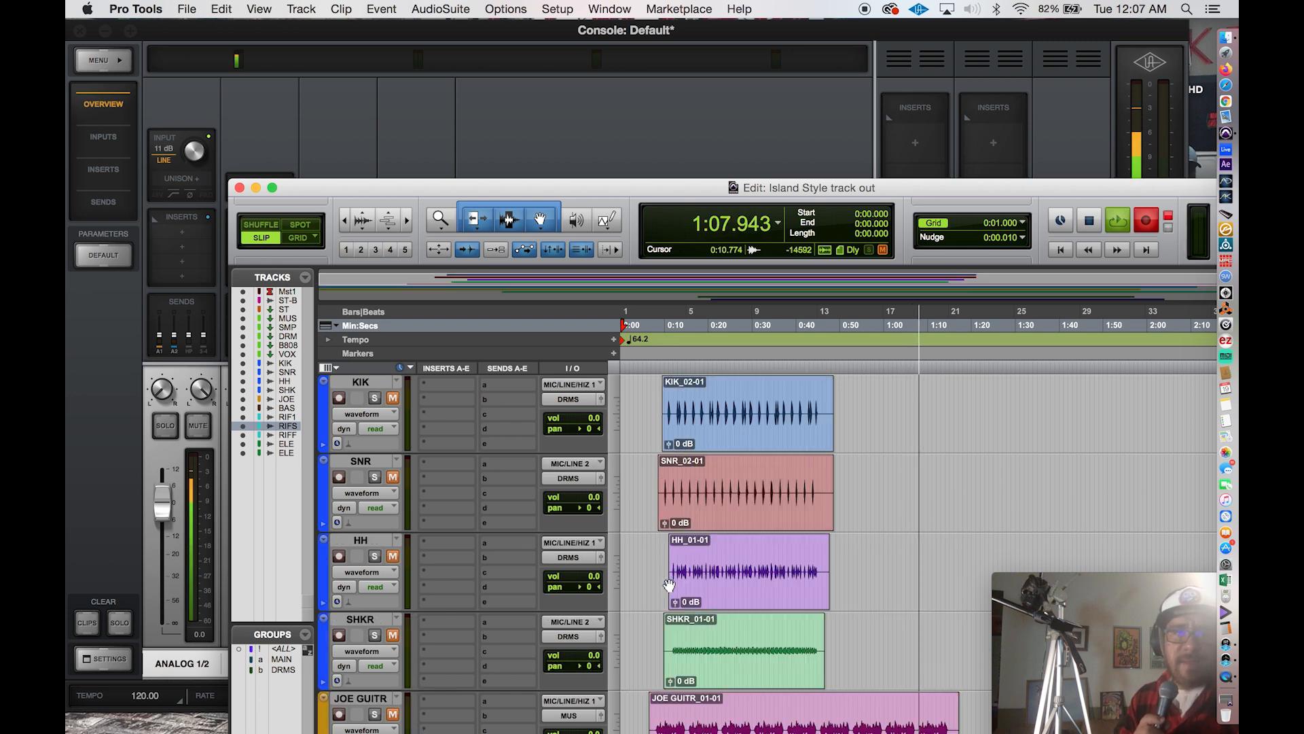
scroll(669, 585, down, 6)
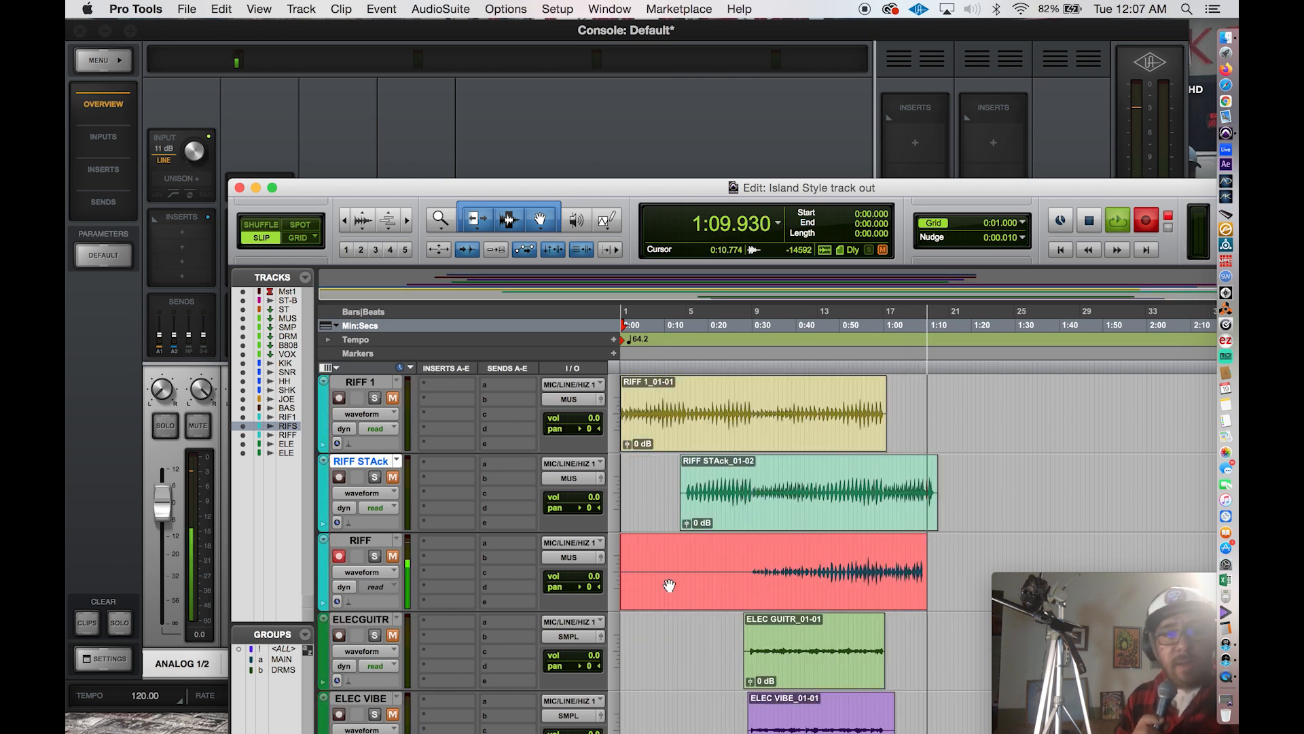
scroll(667, 584, down, 1)
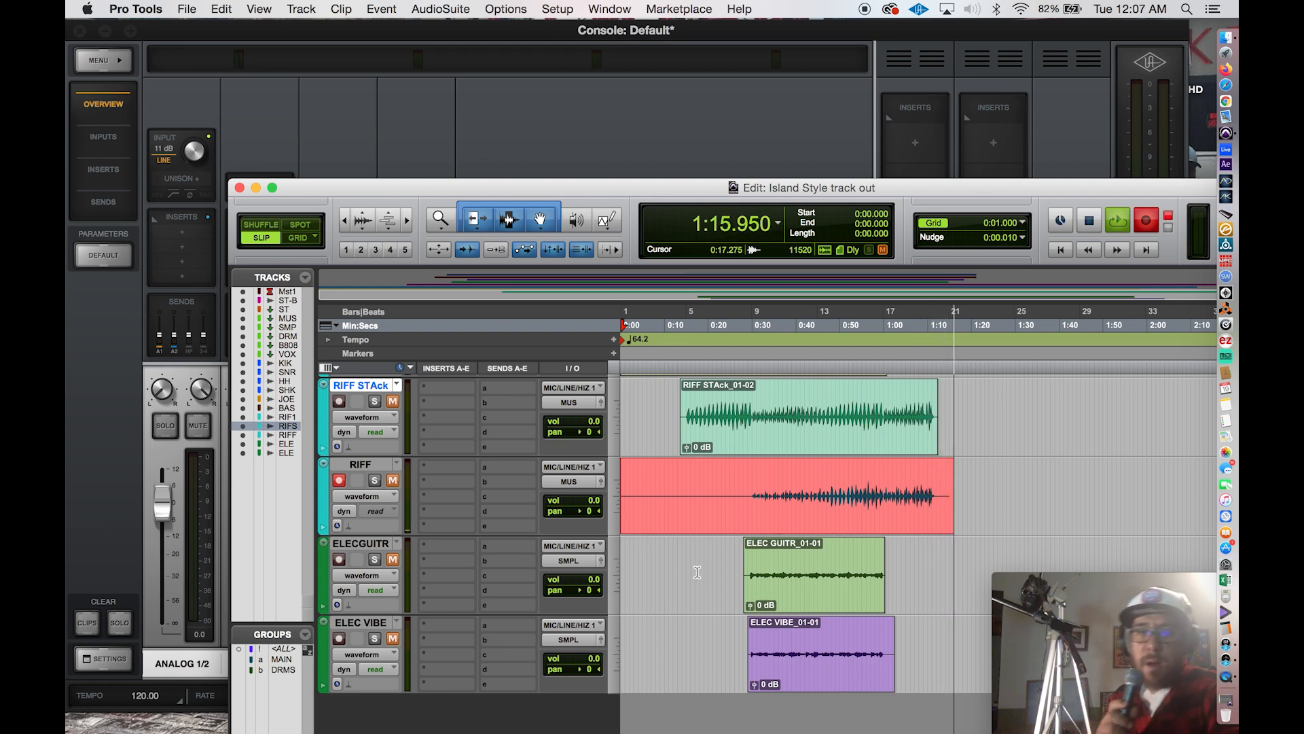
key(space)
Delete about the first 29.5 seconds of silence from the RIFF clip and disarm the track.
drag(750, 484, 518, 479)
key(Delete)
click(340, 479)
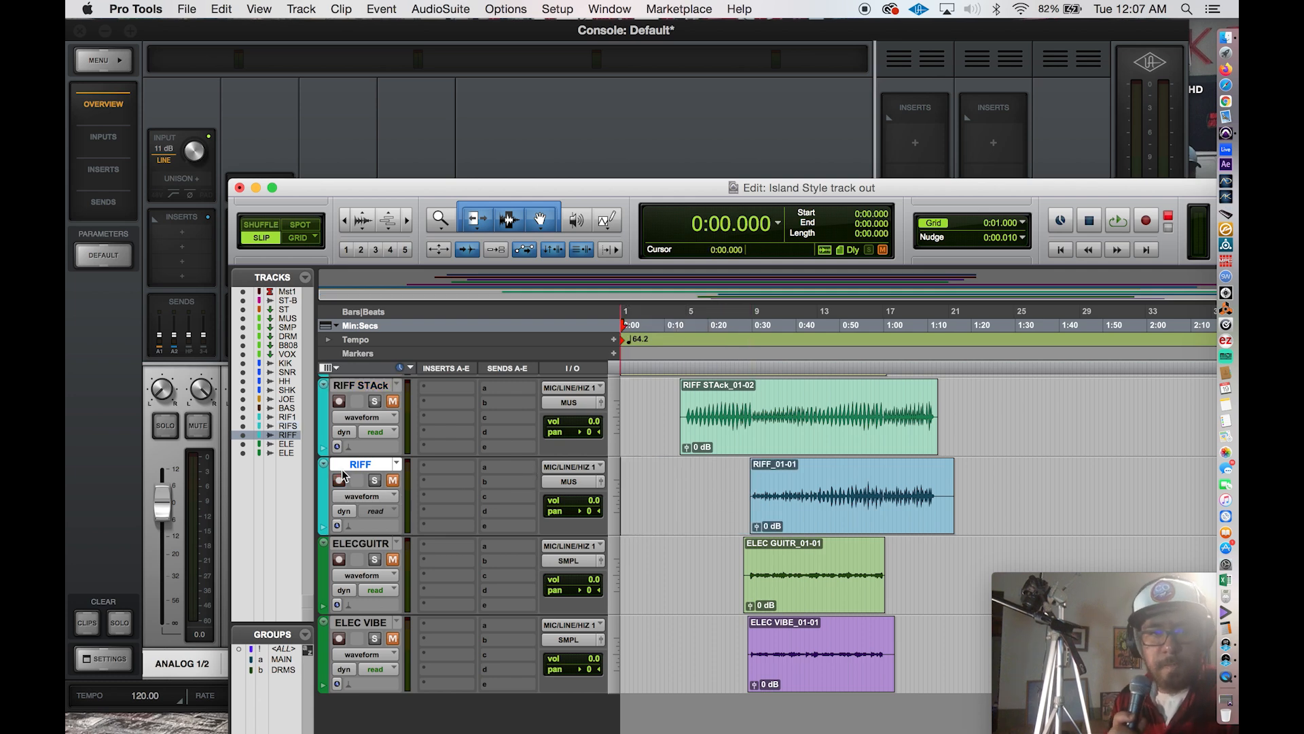
Trim the end of the RIFF clip to about 1:12.8.
click(940, 489)
key(s)
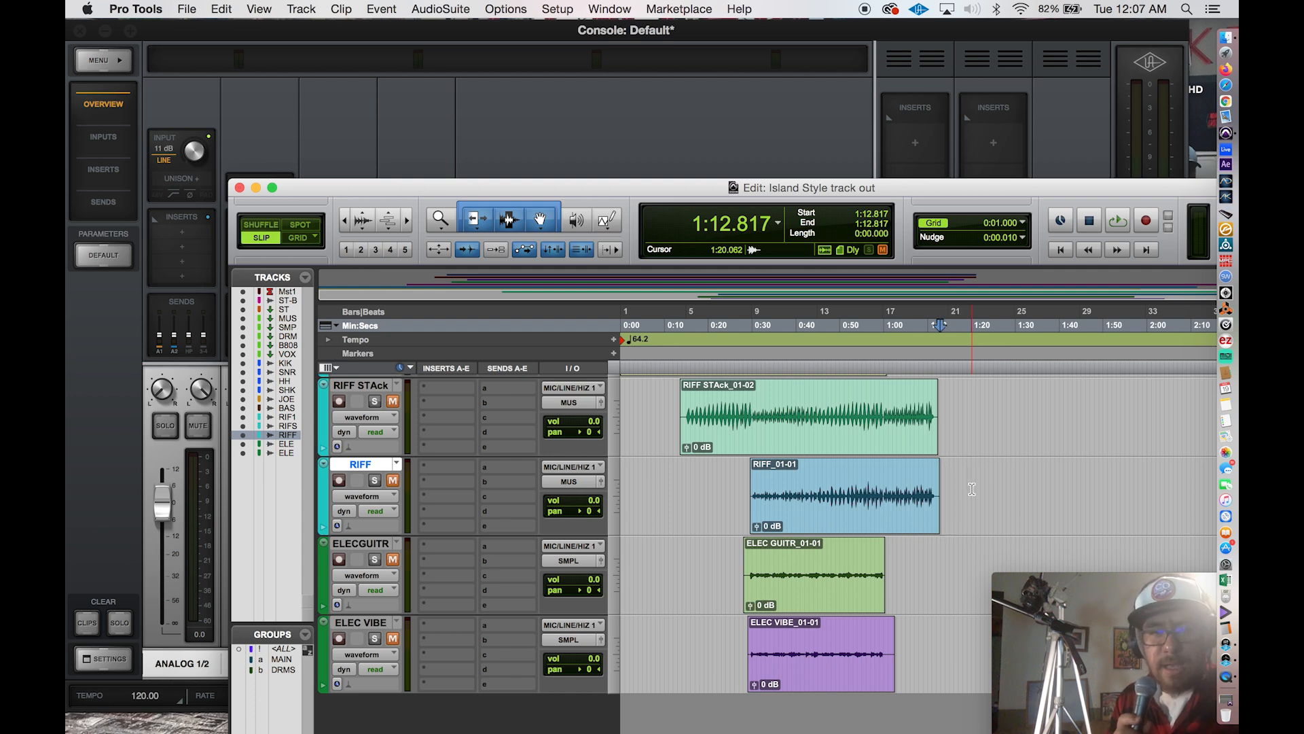
Unmute all the recorded instrument tracks at once.
scroll(734, 496, up, 6)
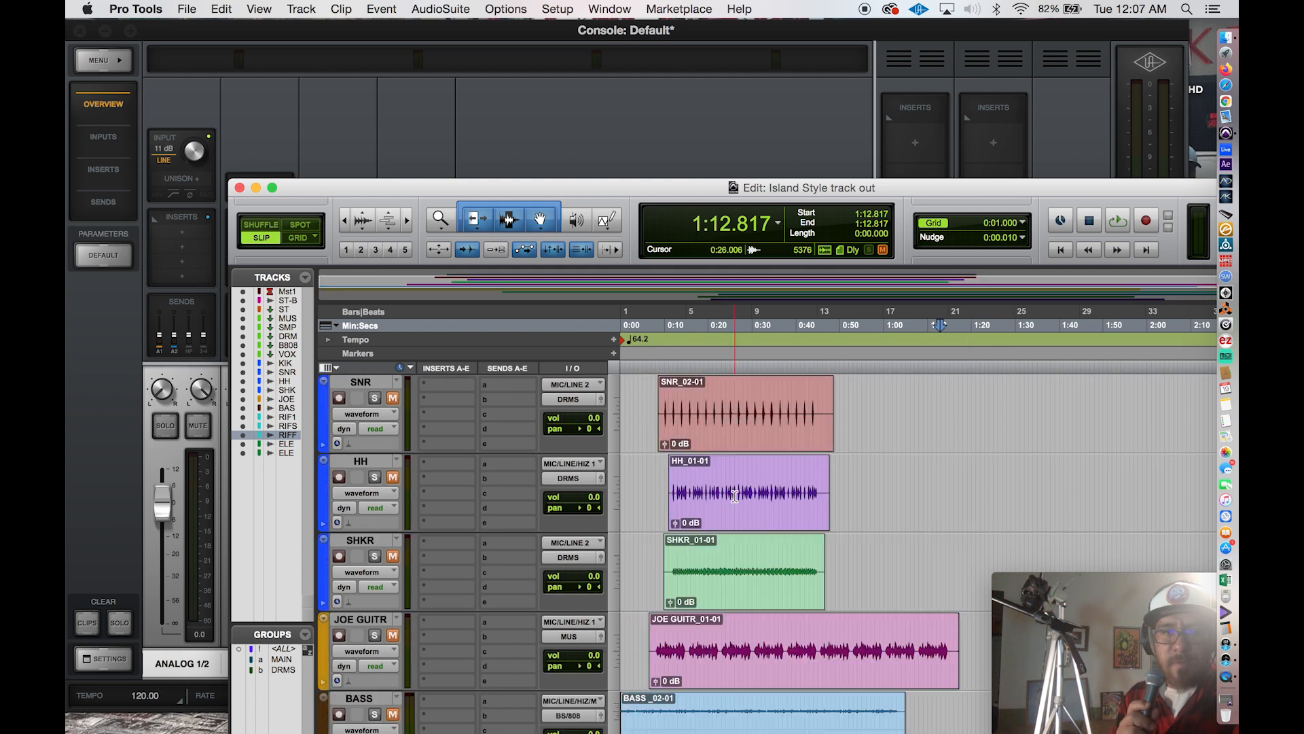
scroll(734, 496, up, 1)
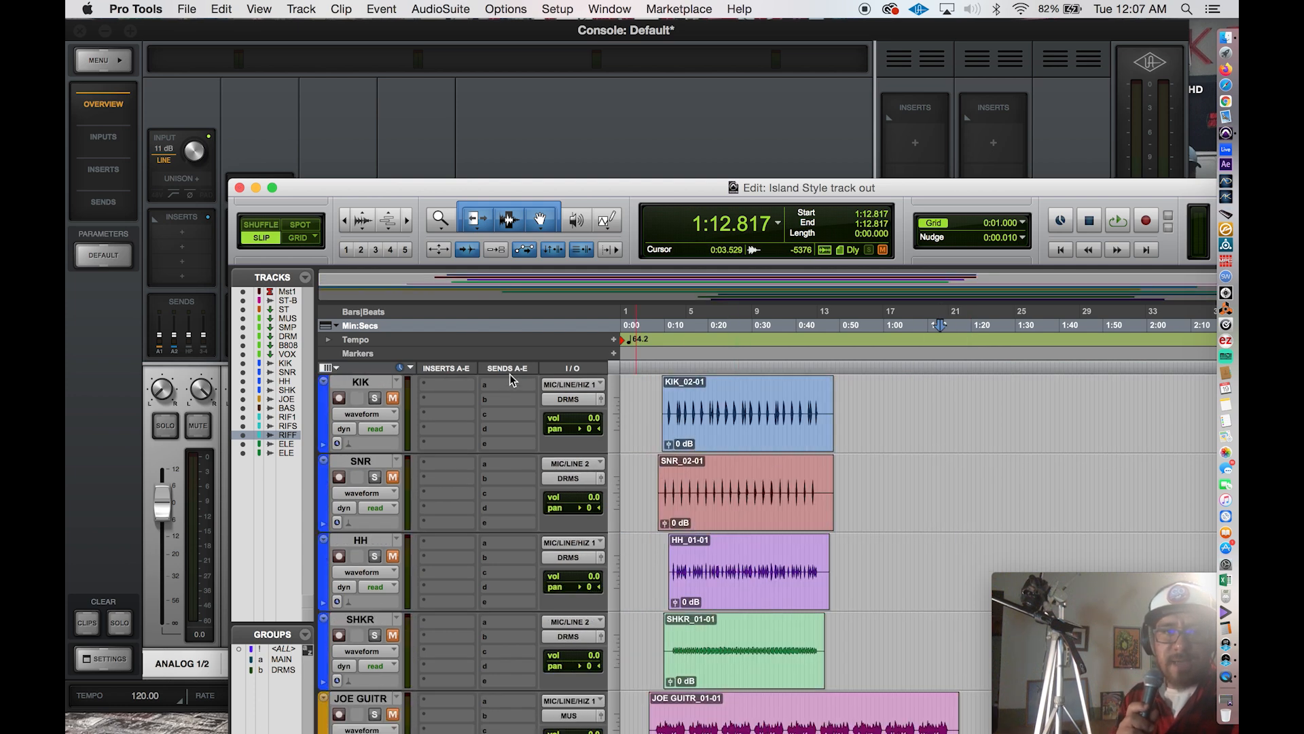
click(393, 399)
scroll(498, 563, down, 7)
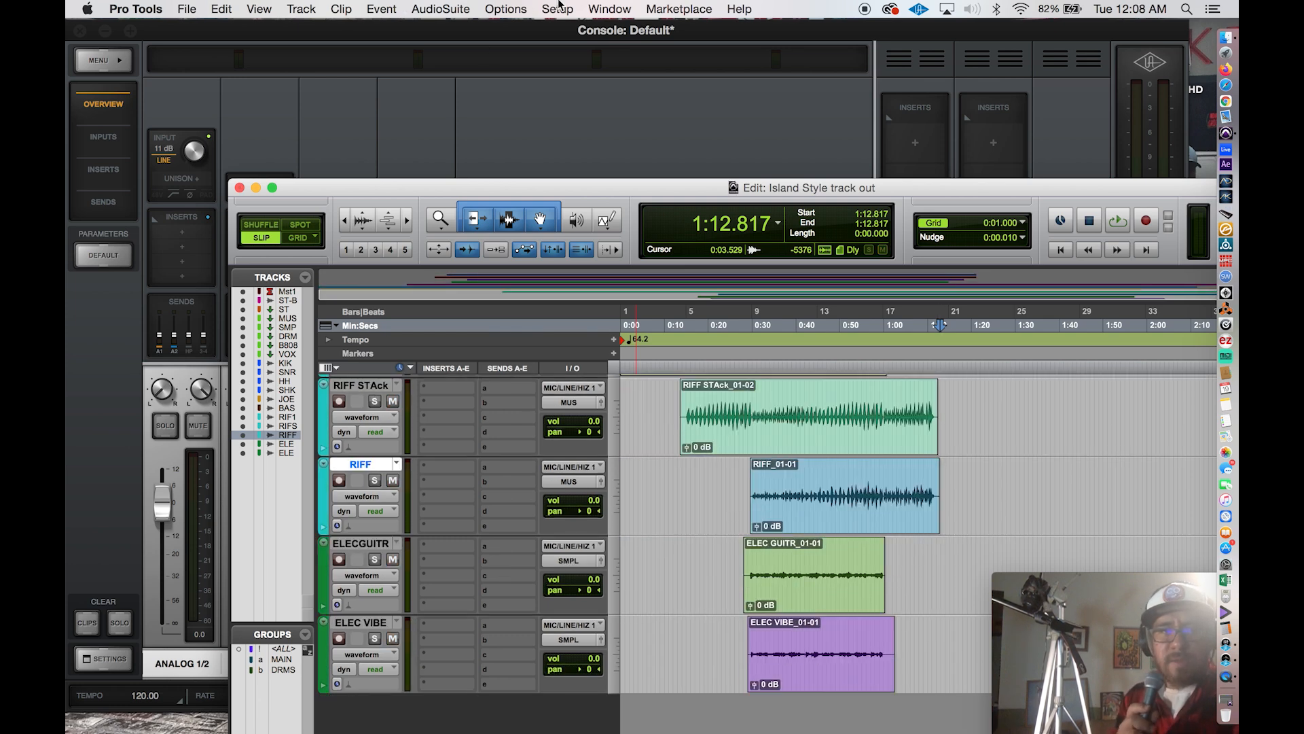
Check which devices are enabled for MIDI Beat Clock, dismiss the settings and save the session.
click(558, 7)
mouse_move(630, 222)
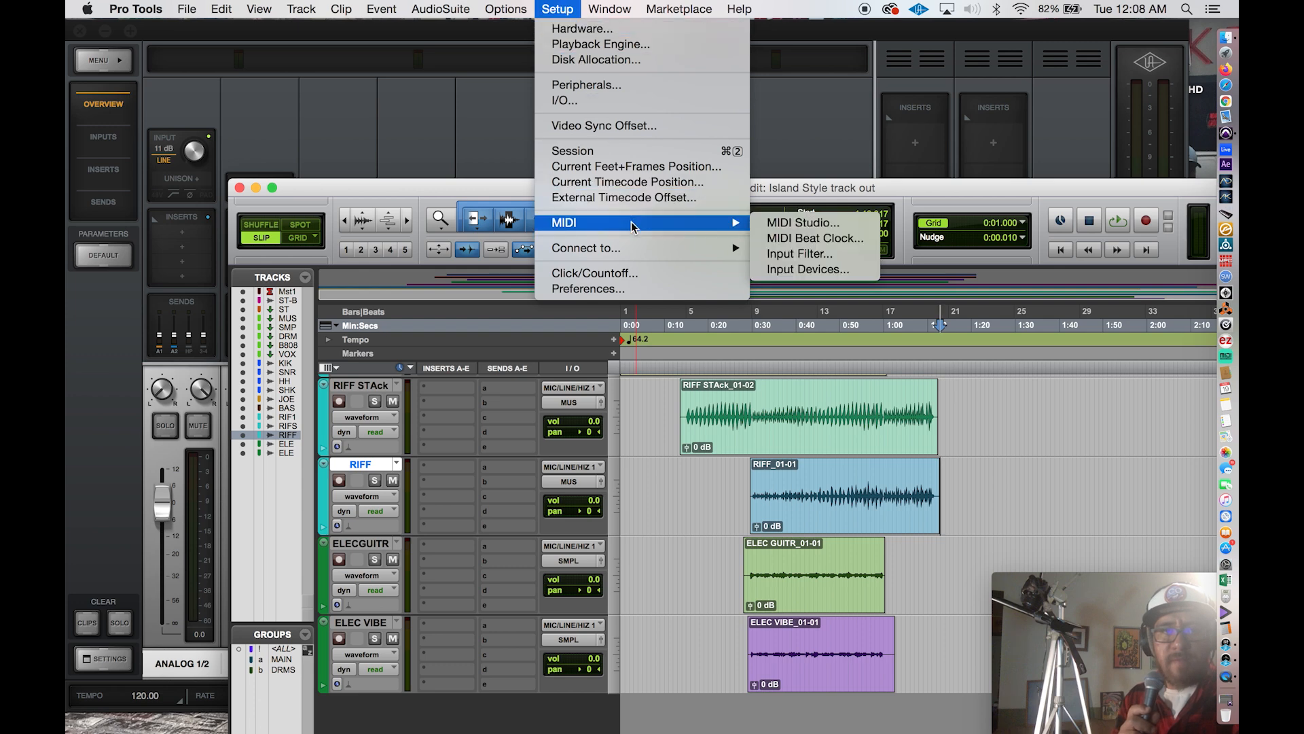
click(774, 239)
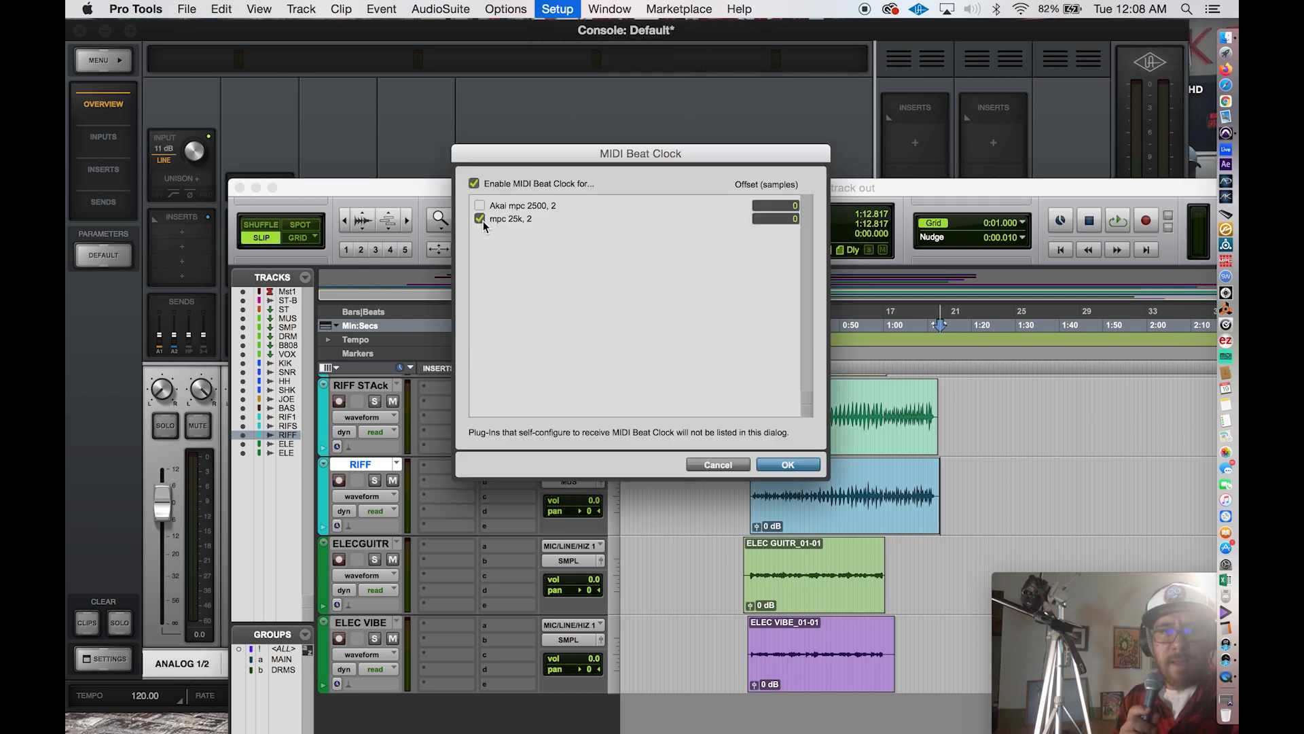
click(721, 464)
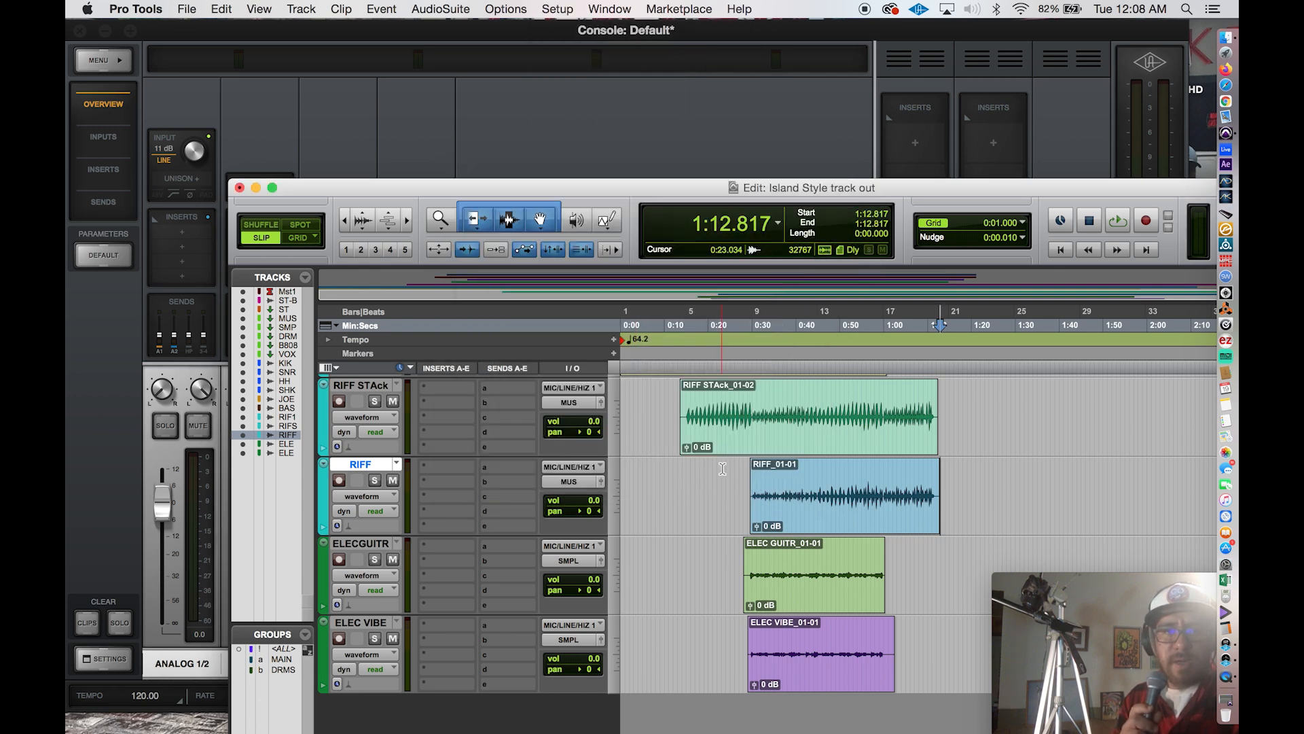
key(super+s)
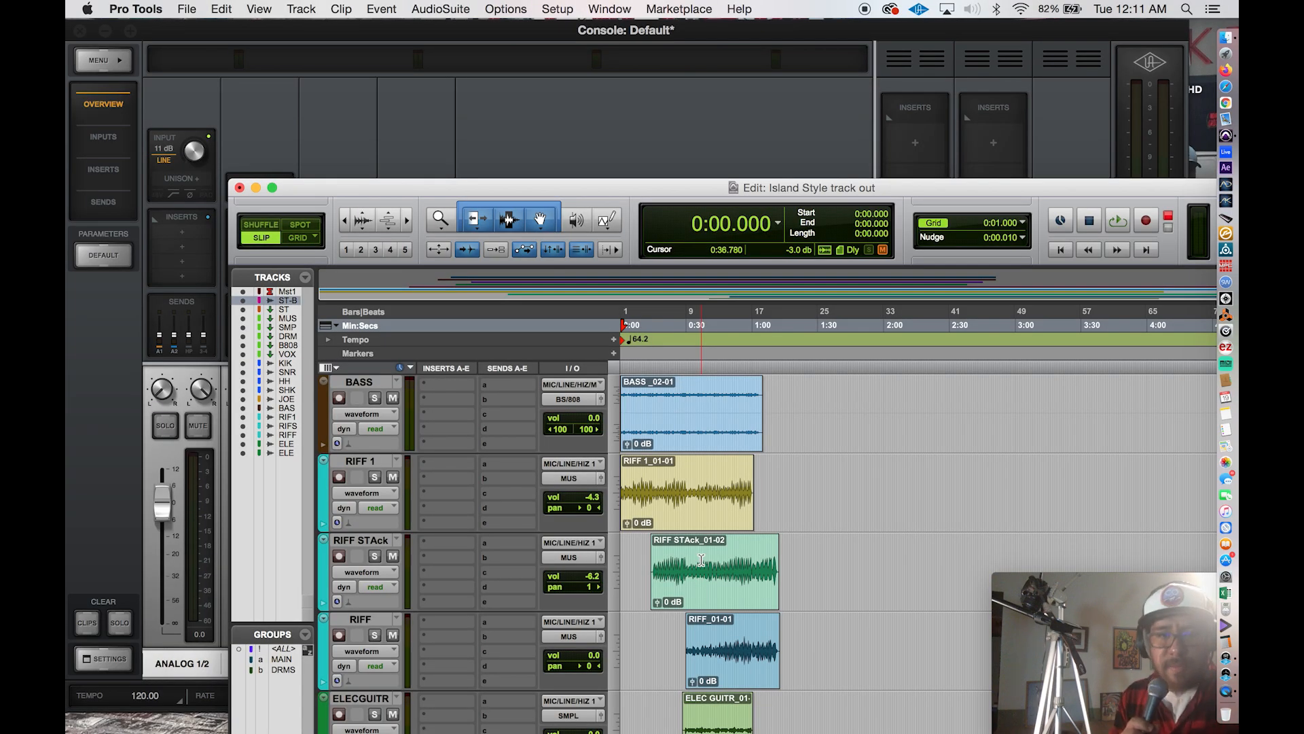
Inspect the output bus routing options of the ELEC VIBE track.
scroll(424, 569, up, 6)
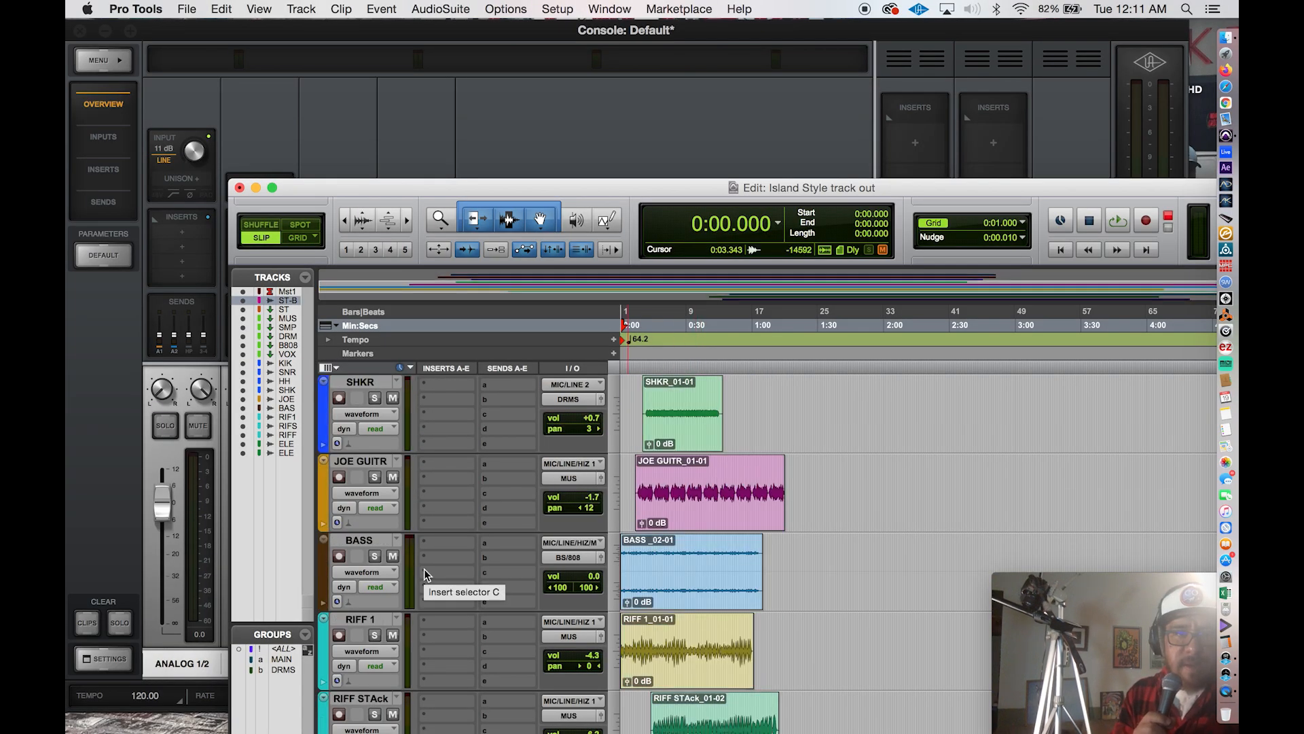
scroll(423, 569, down, 10)
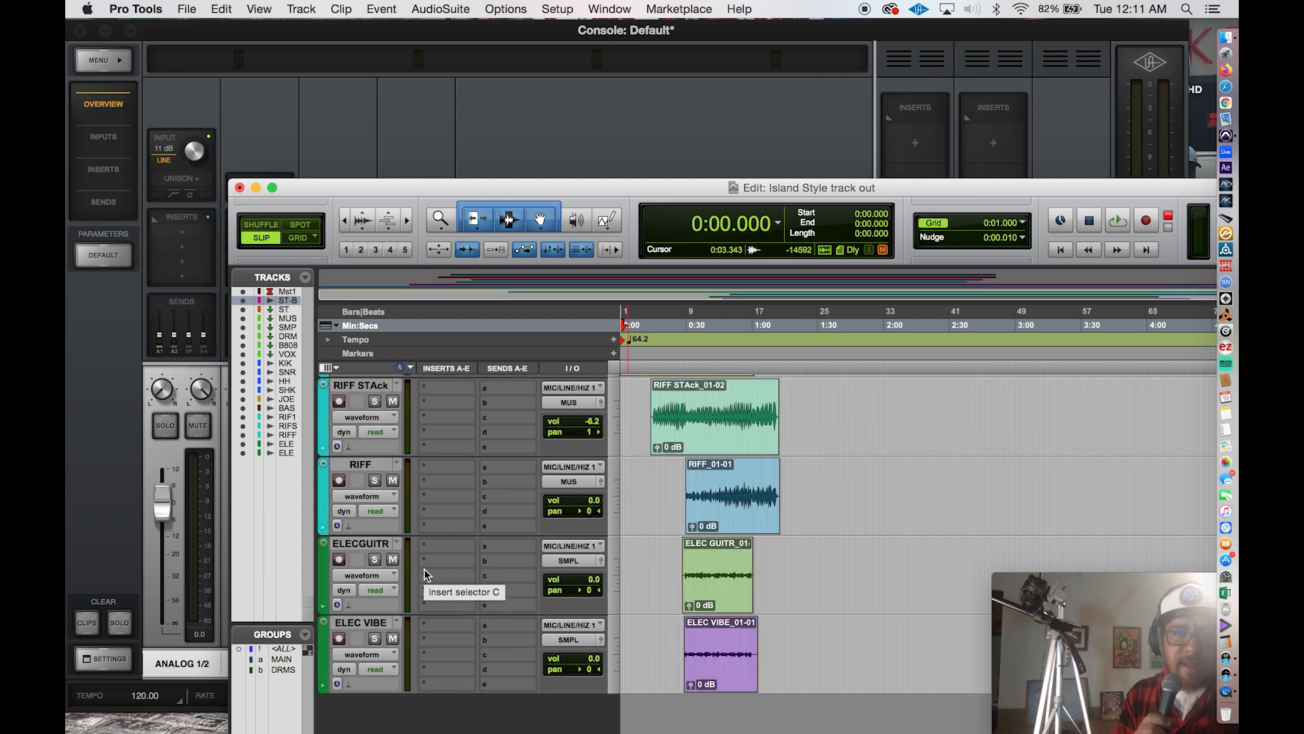
click(371, 623)
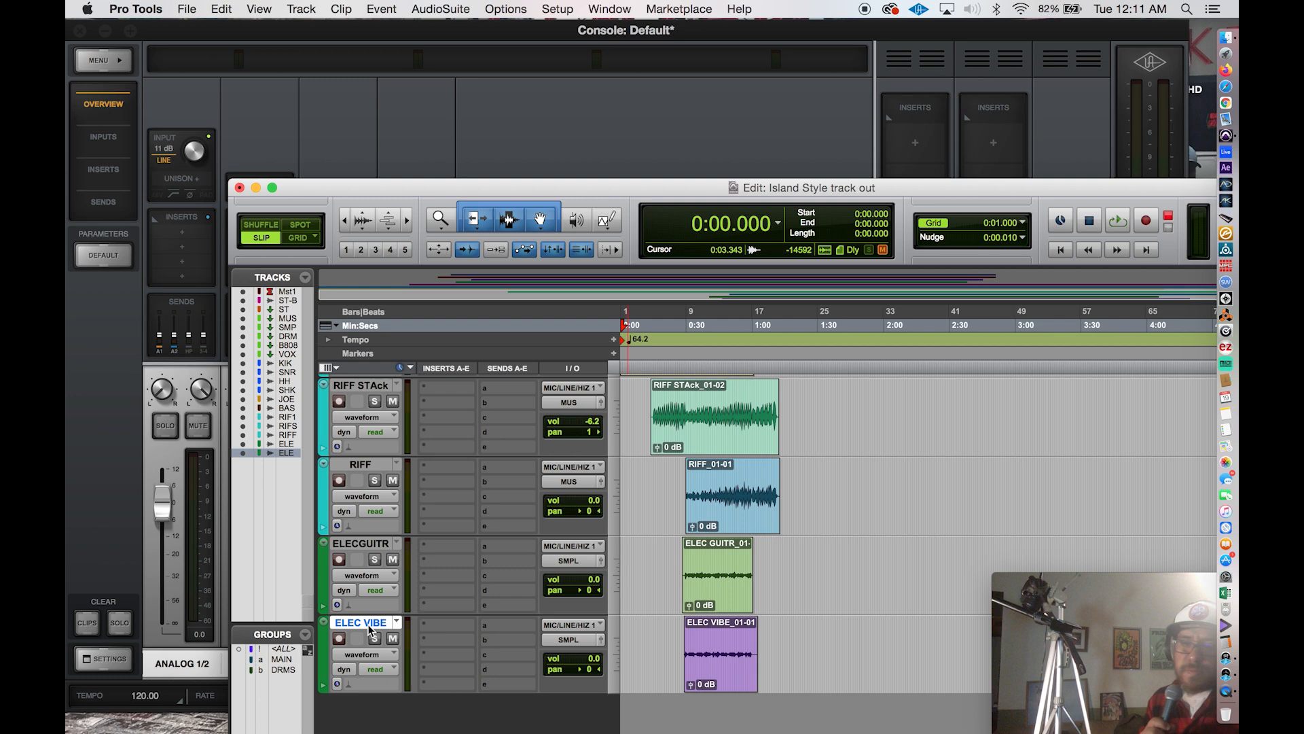
click(561, 634)
mouse_move(597, 653)
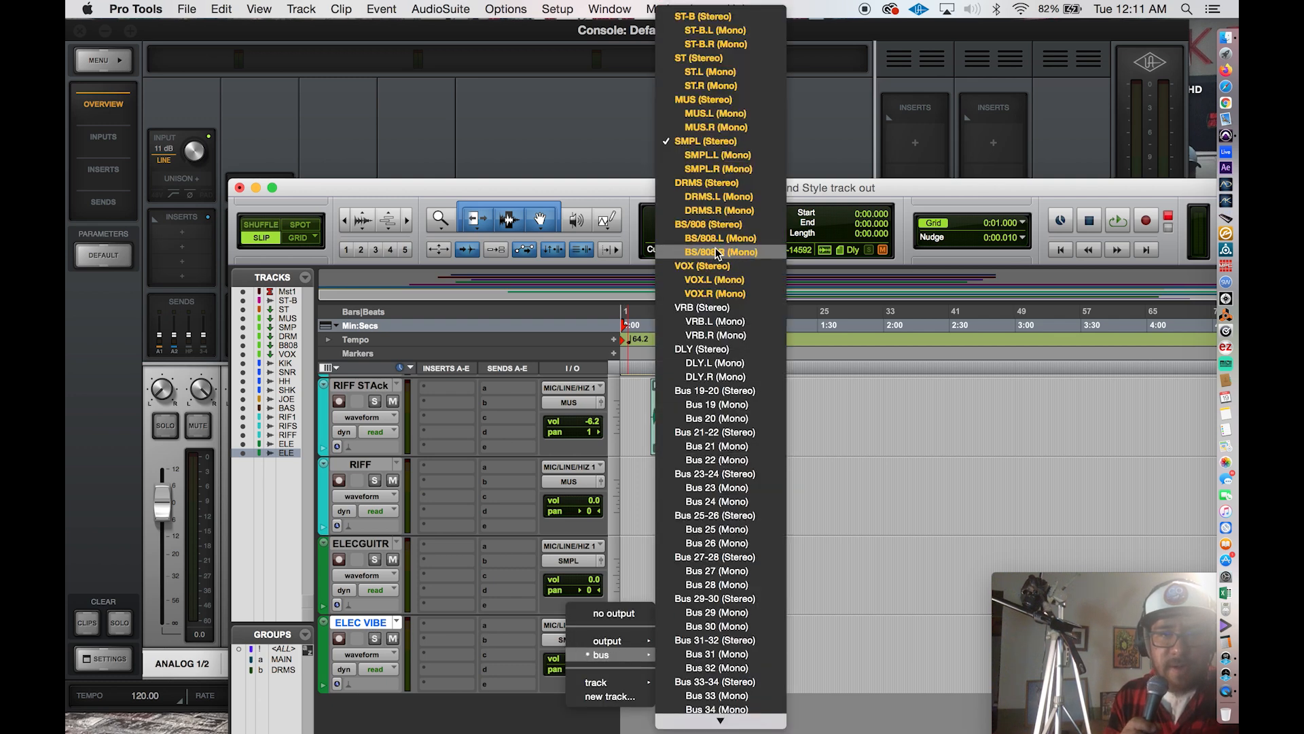
click(872, 539)
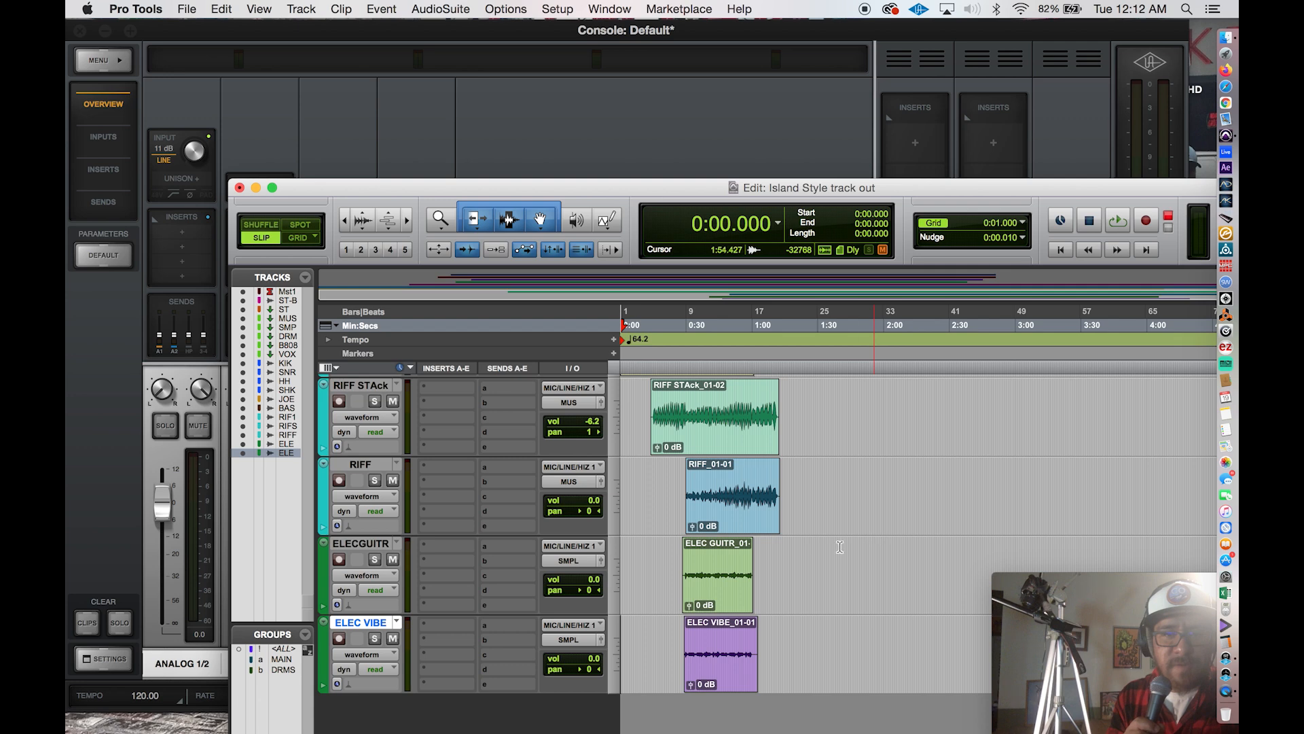
Start recording the full stereo mix onto the ST-B track from the session start.
scroll(379, 577, up, 10)
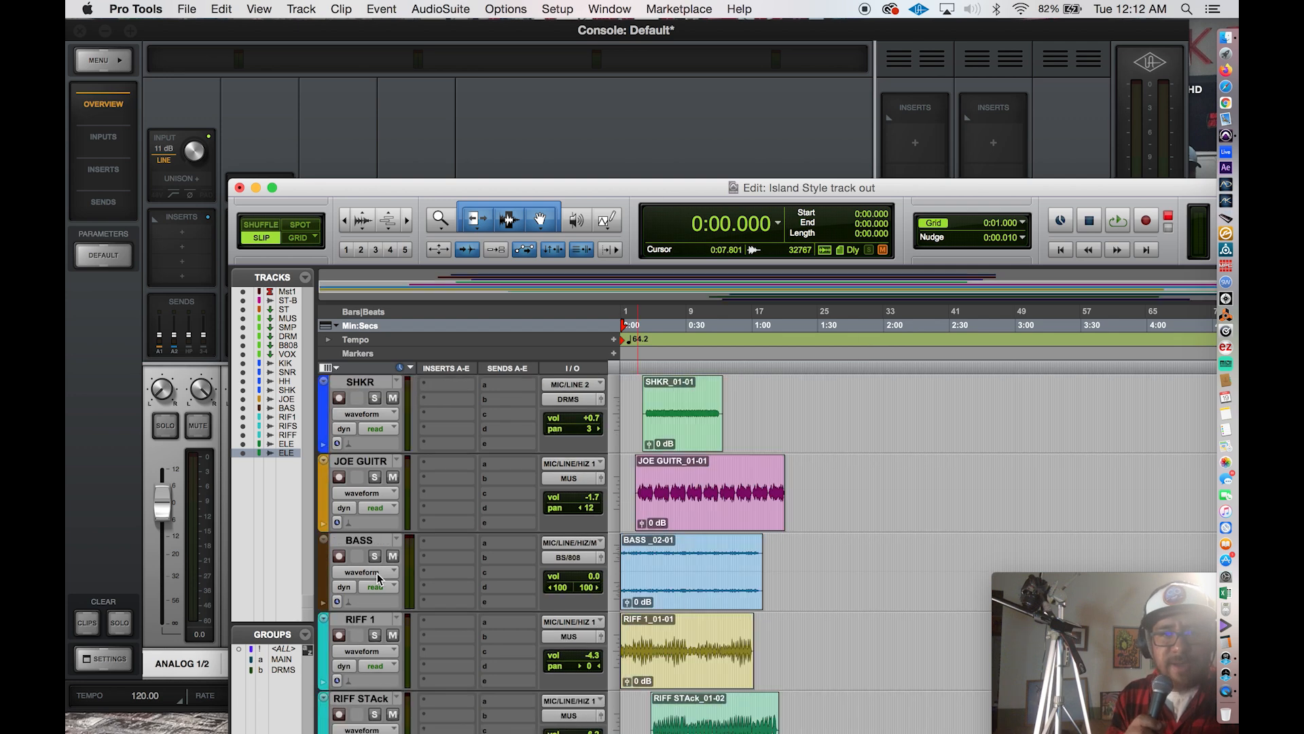
scroll(377, 573, up, 8)
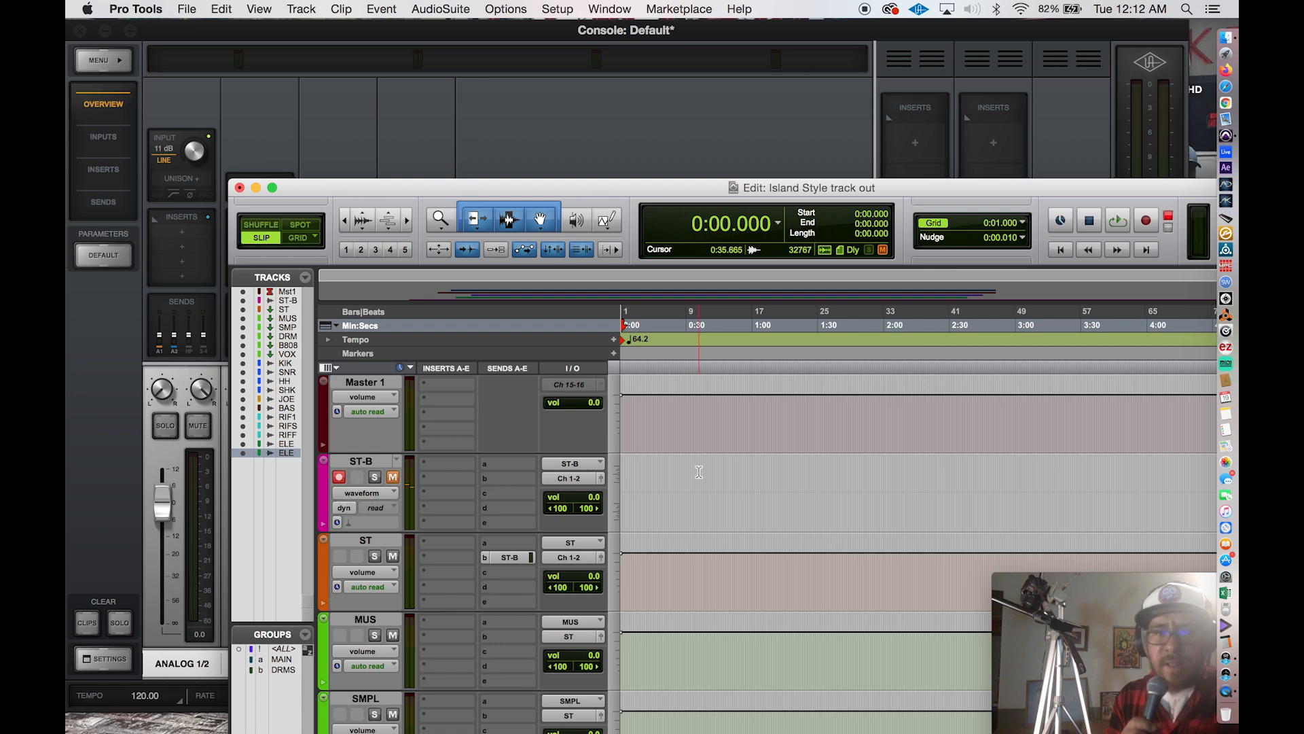
key(super+space)
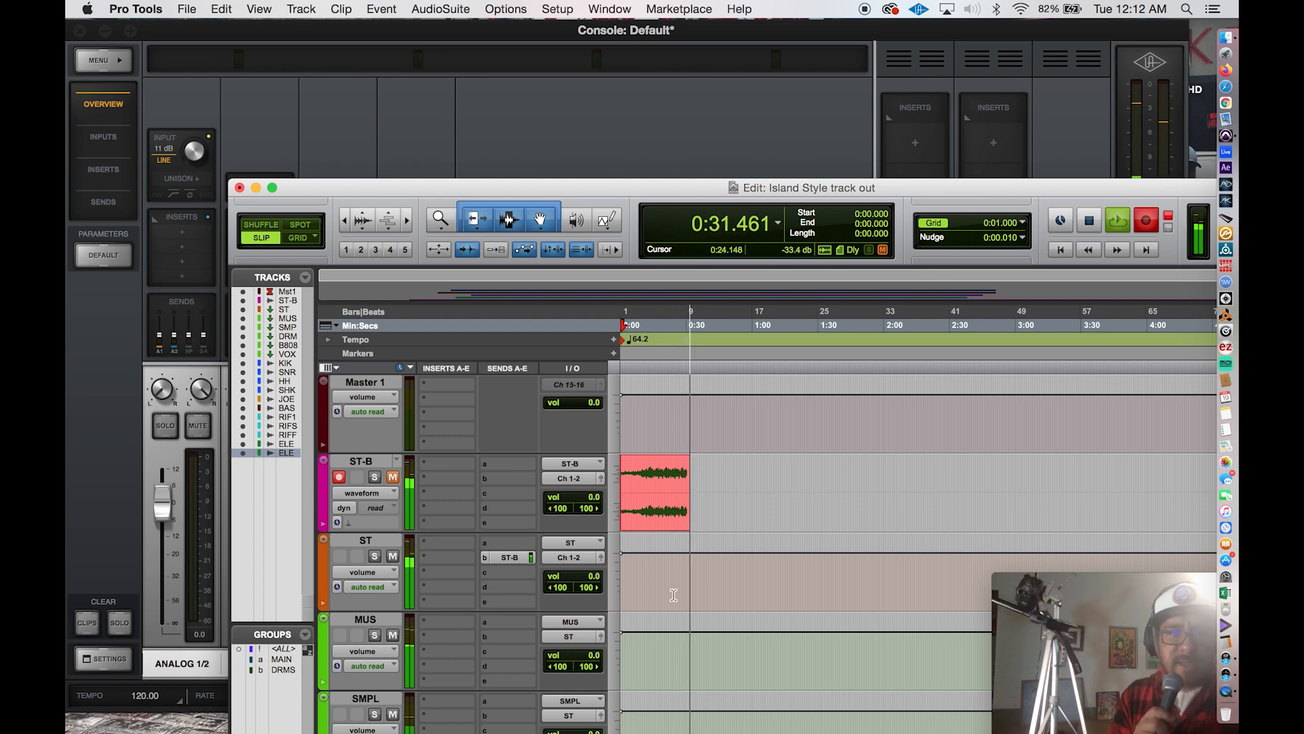
Let the ST-B mix record while checking the source tracks, stopping after all parts have played, at about 1:16.8.
scroll(699, 596, down, 10)
scroll(673, 590, down, 10)
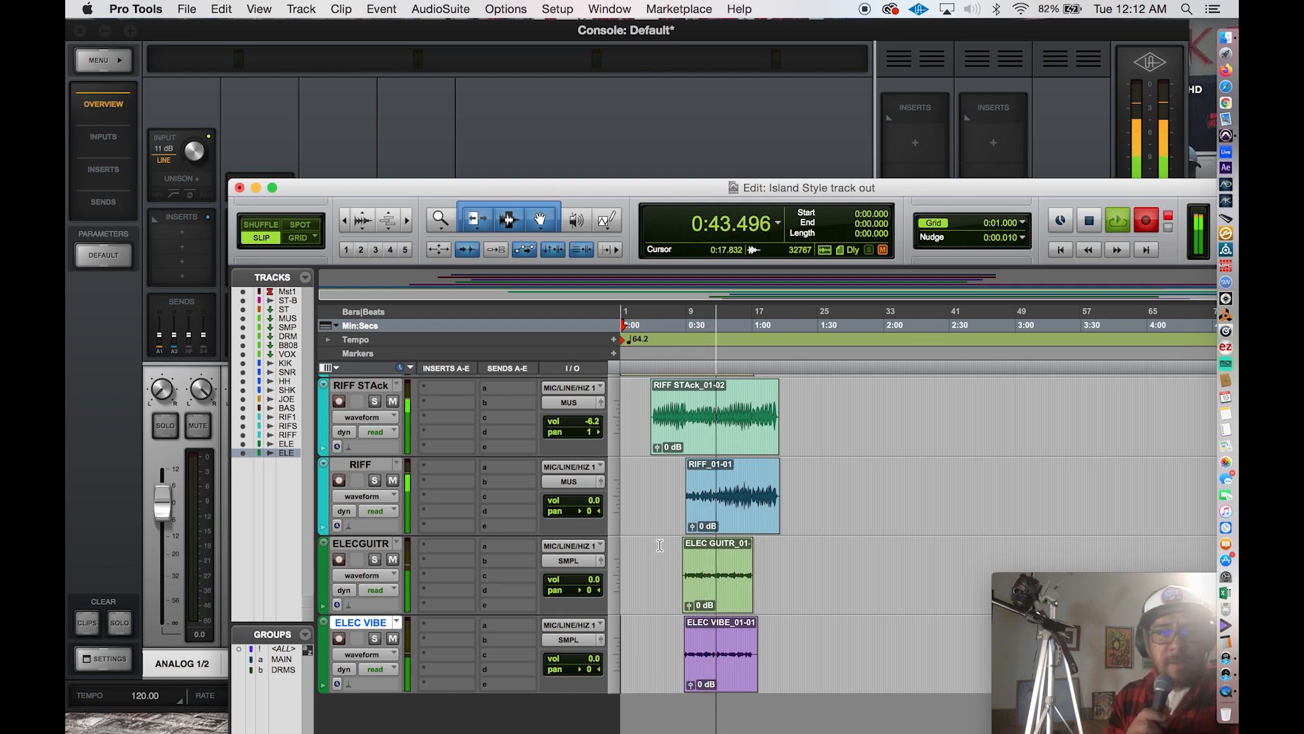
scroll(660, 545, up, 10)
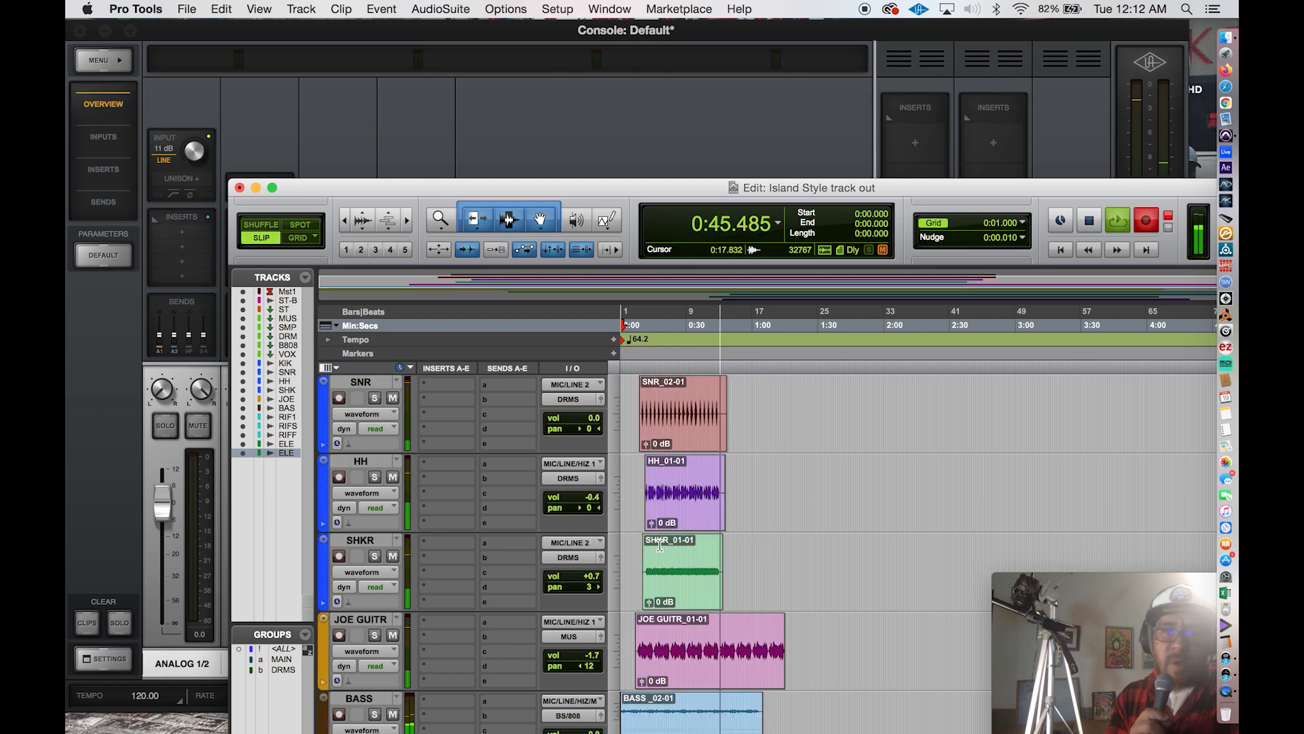
scroll(662, 557, up, 10)
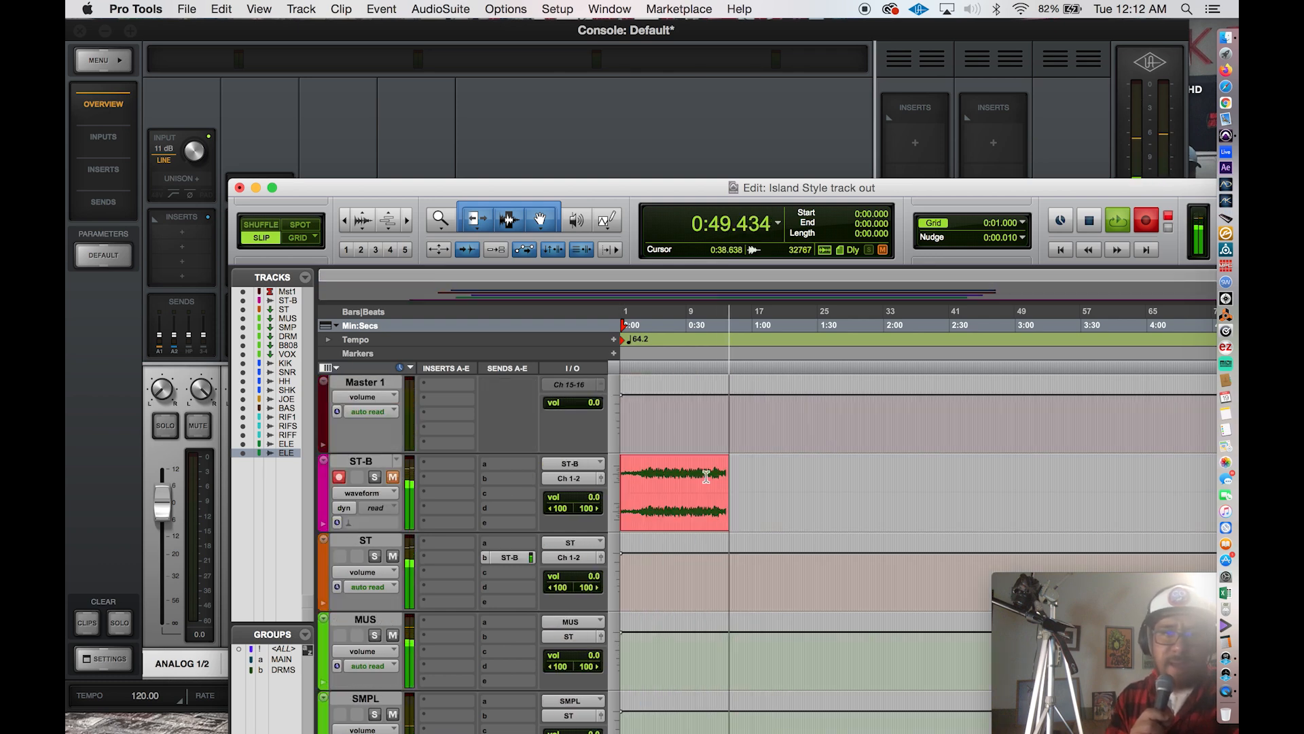
scroll(706, 477, down, 3)
scroll(707, 477, down, 12)
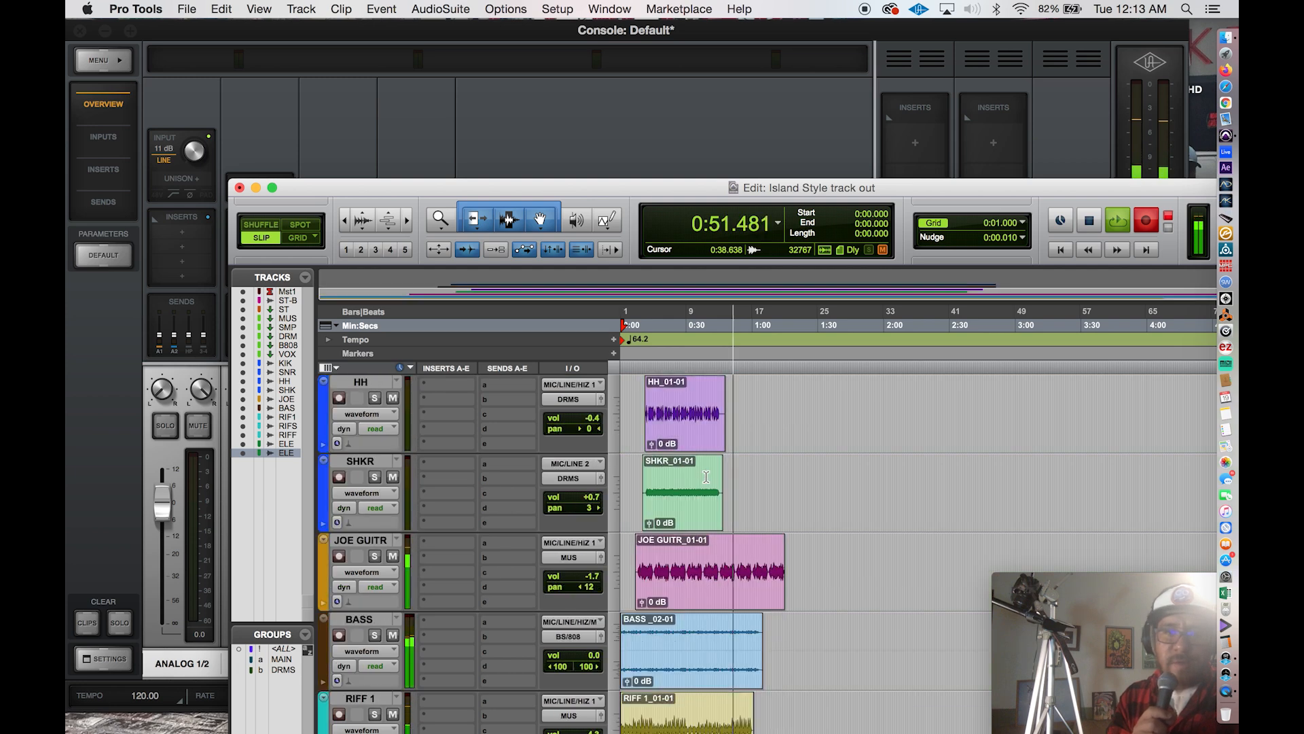
scroll(707, 477, down, 5)
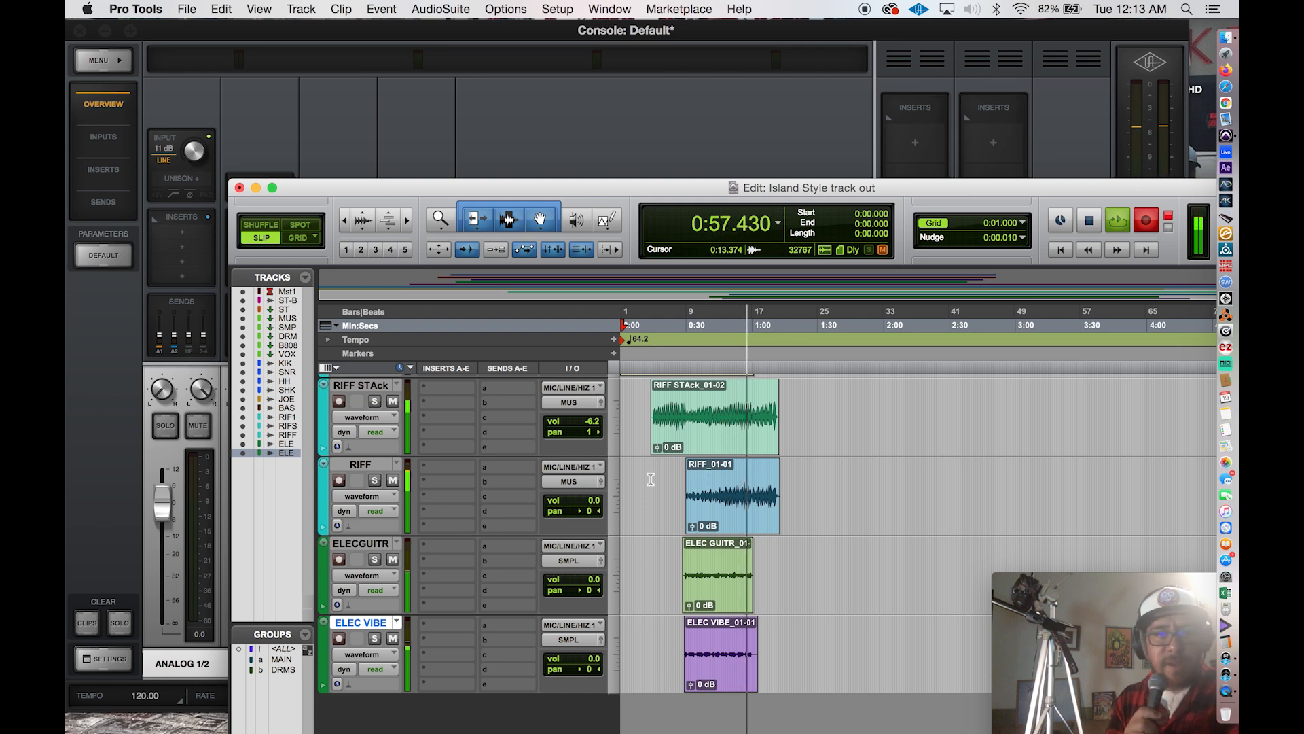
scroll(651, 478, up, 8)
scroll(650, 478, up, 10)
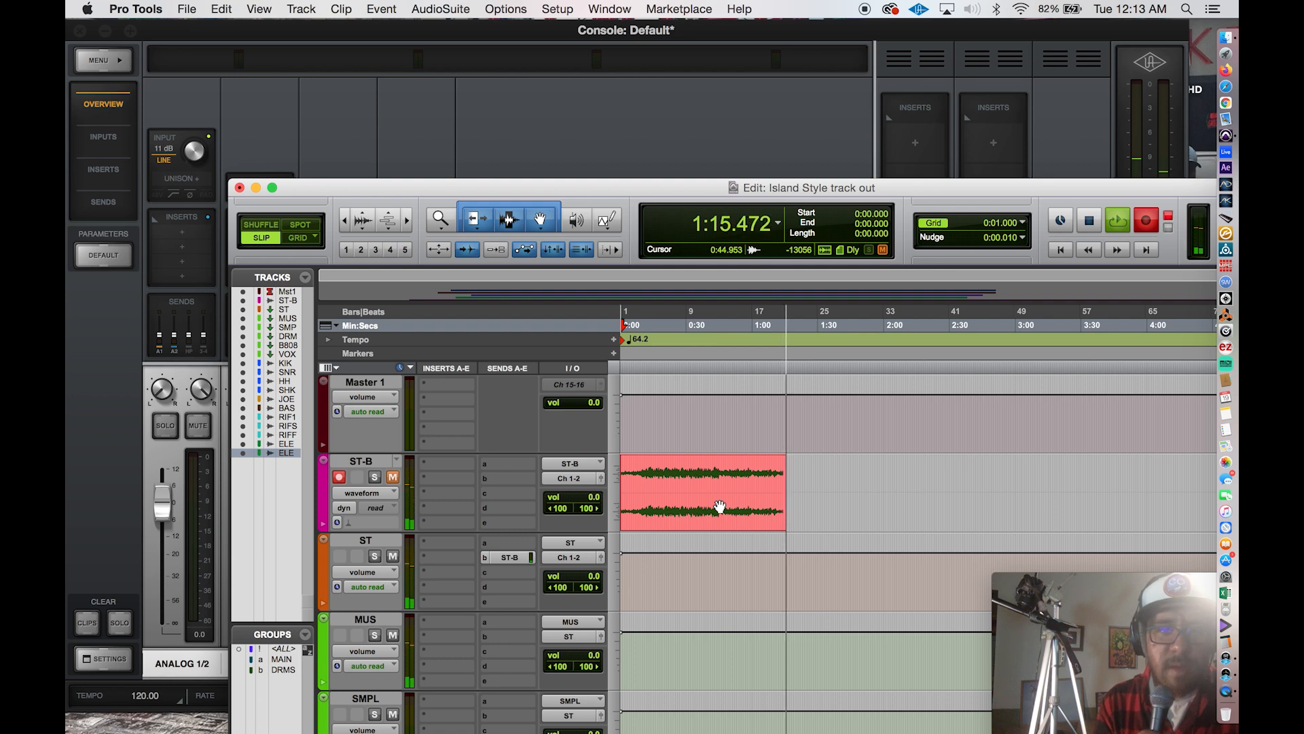
key(space)
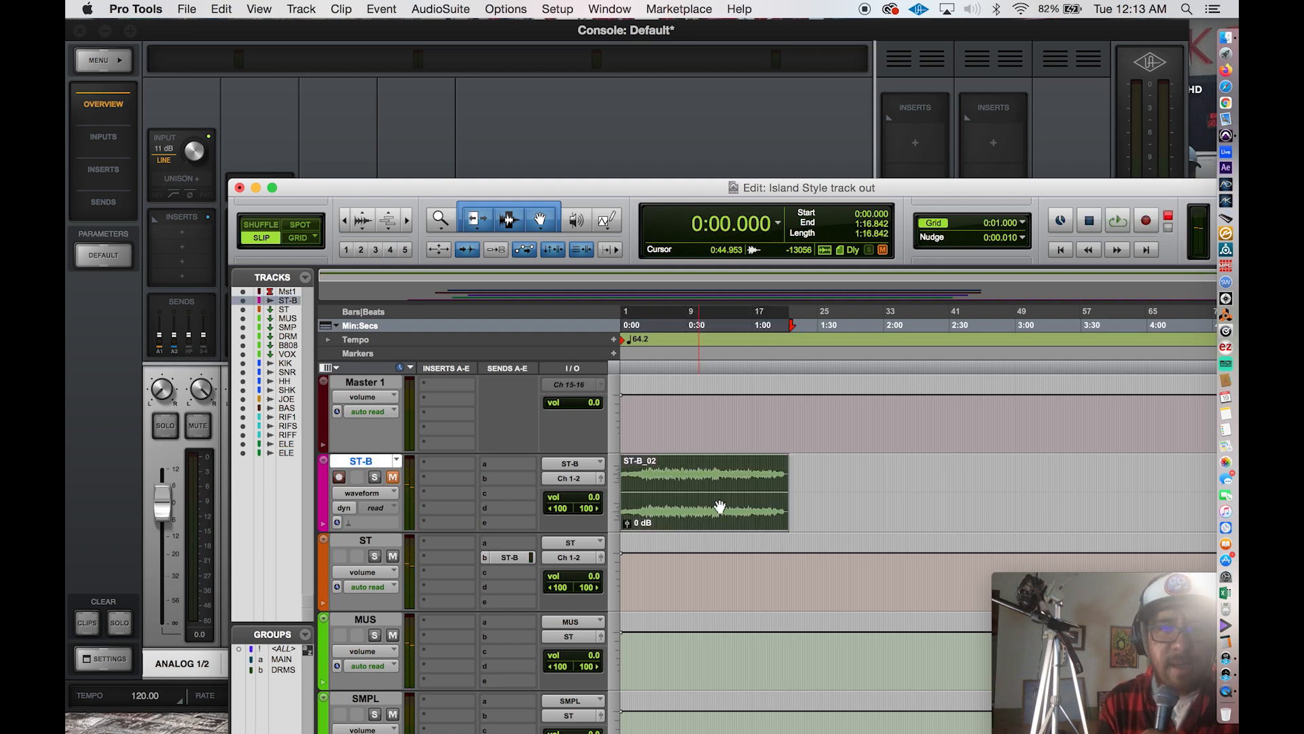
Rename the recorded ST-B clip and its disk file to IUSLAND STYLE.
right_click(720, 506)
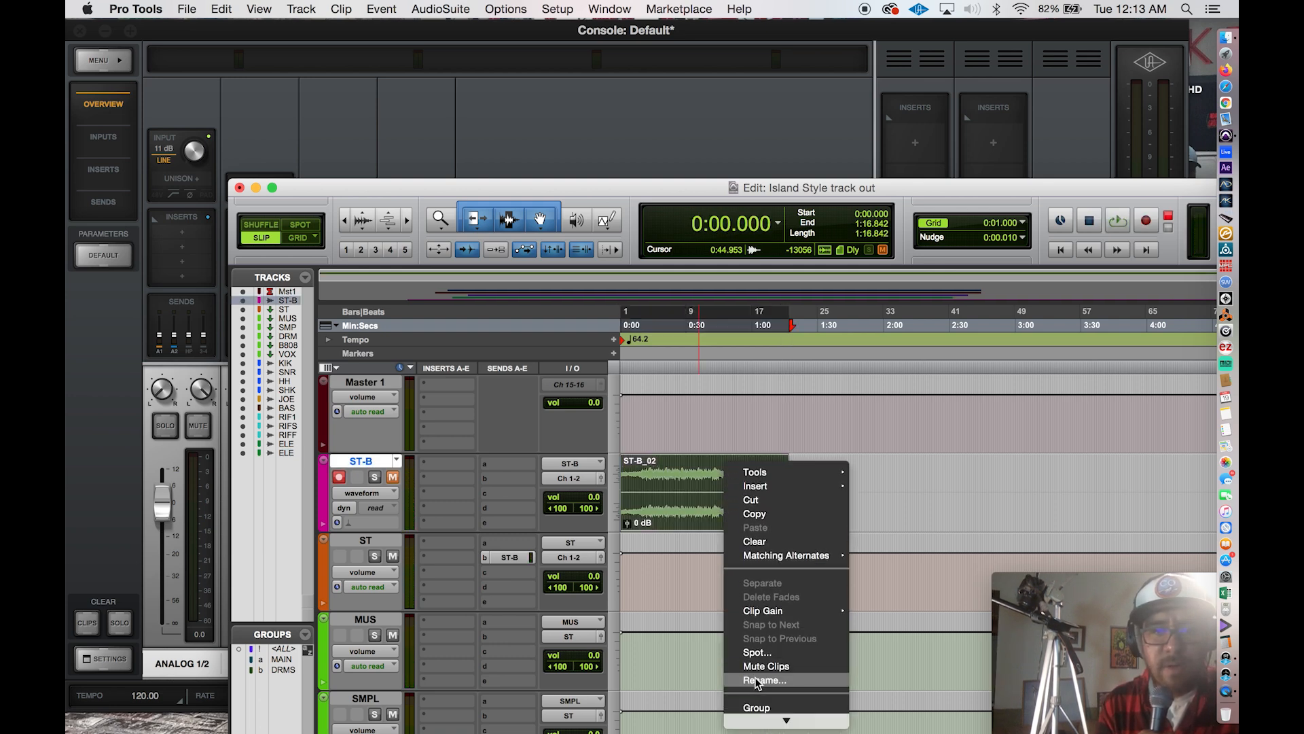
click(756, 679)
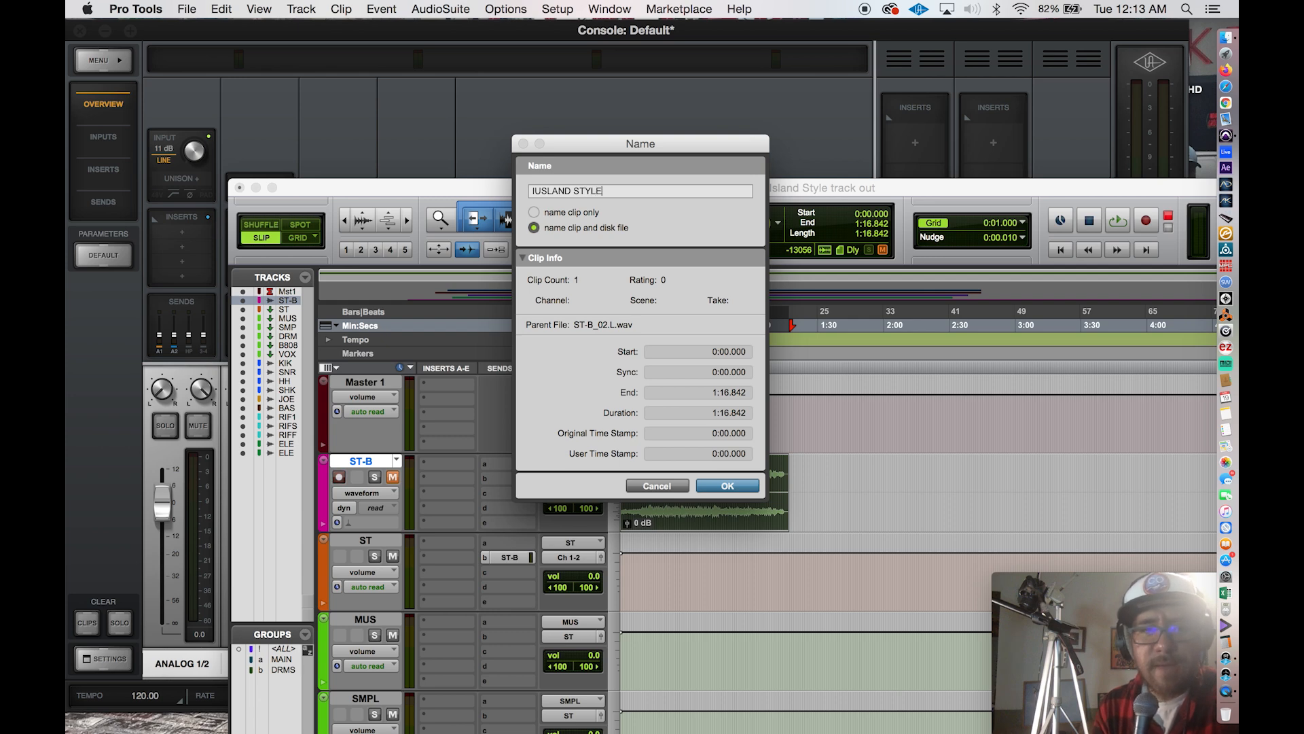
key(Return)
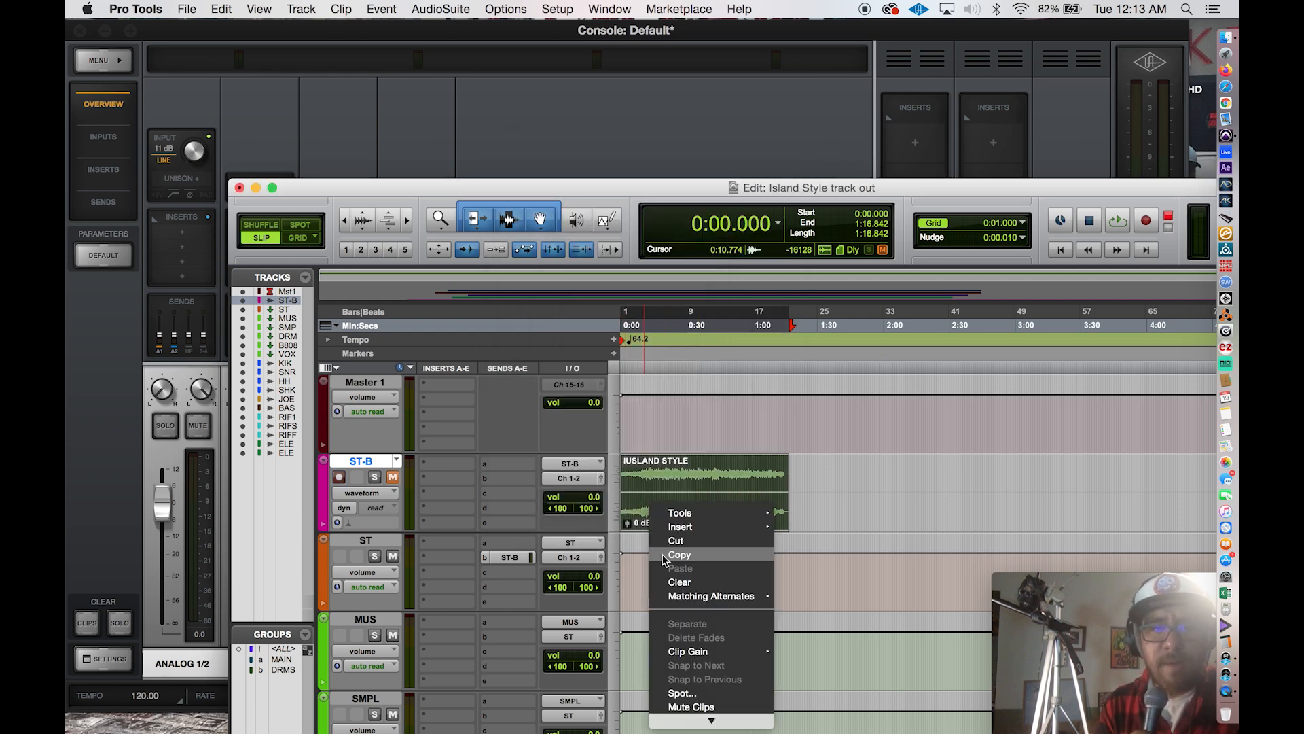
click(871, 608)
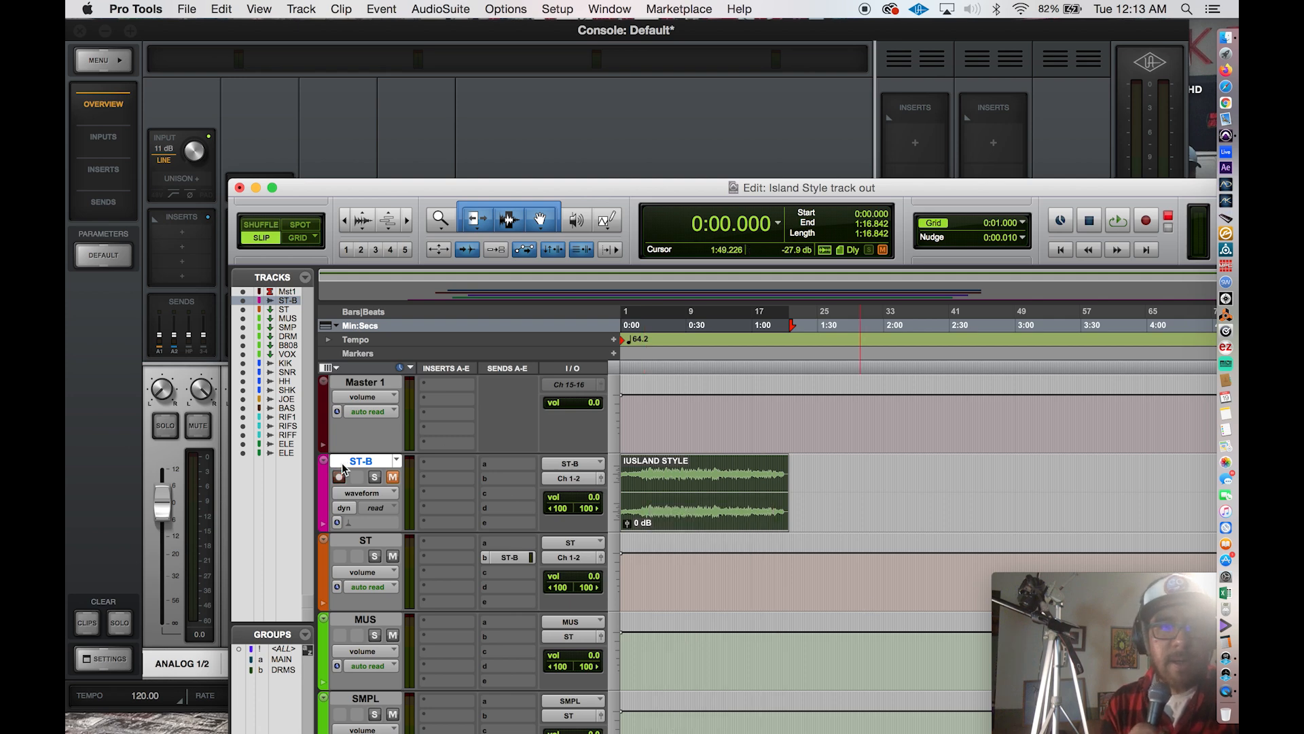
Prepare the ST-B track for playback by unmuting, disarming and soloing it.
click(391, 477)
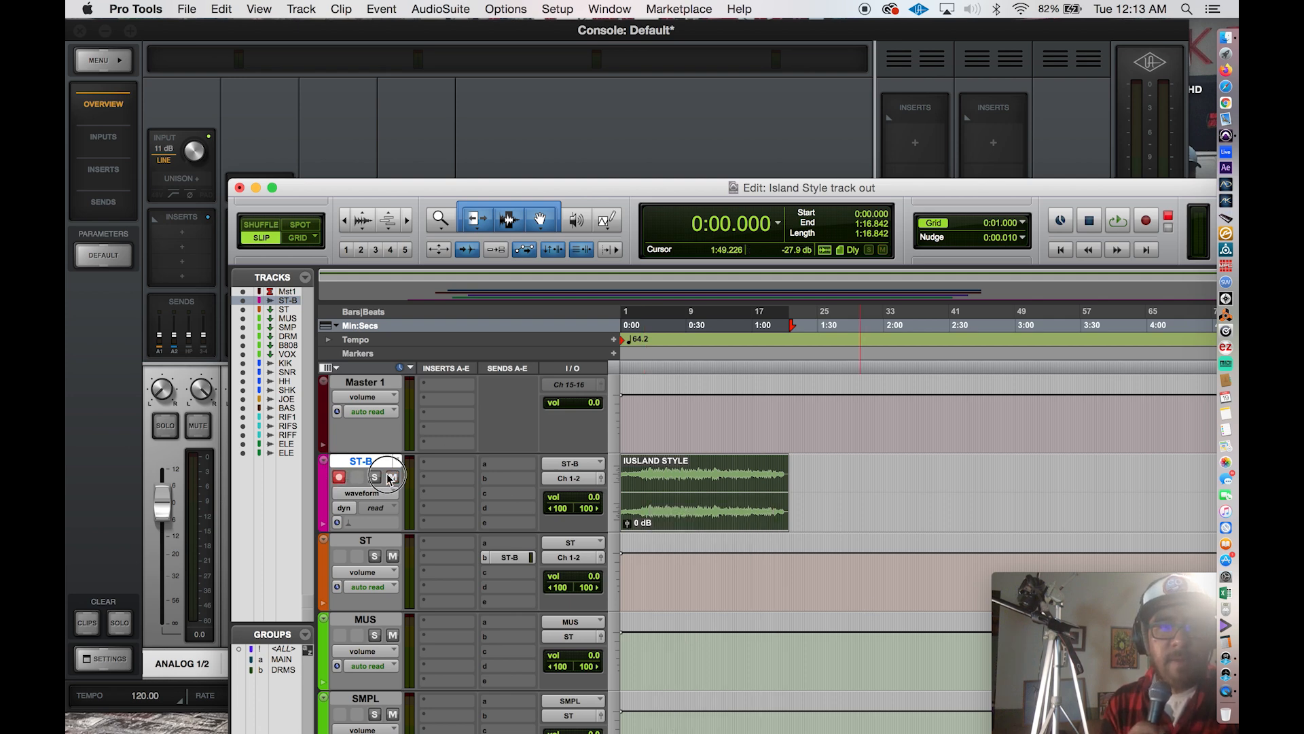
click(339, 478)
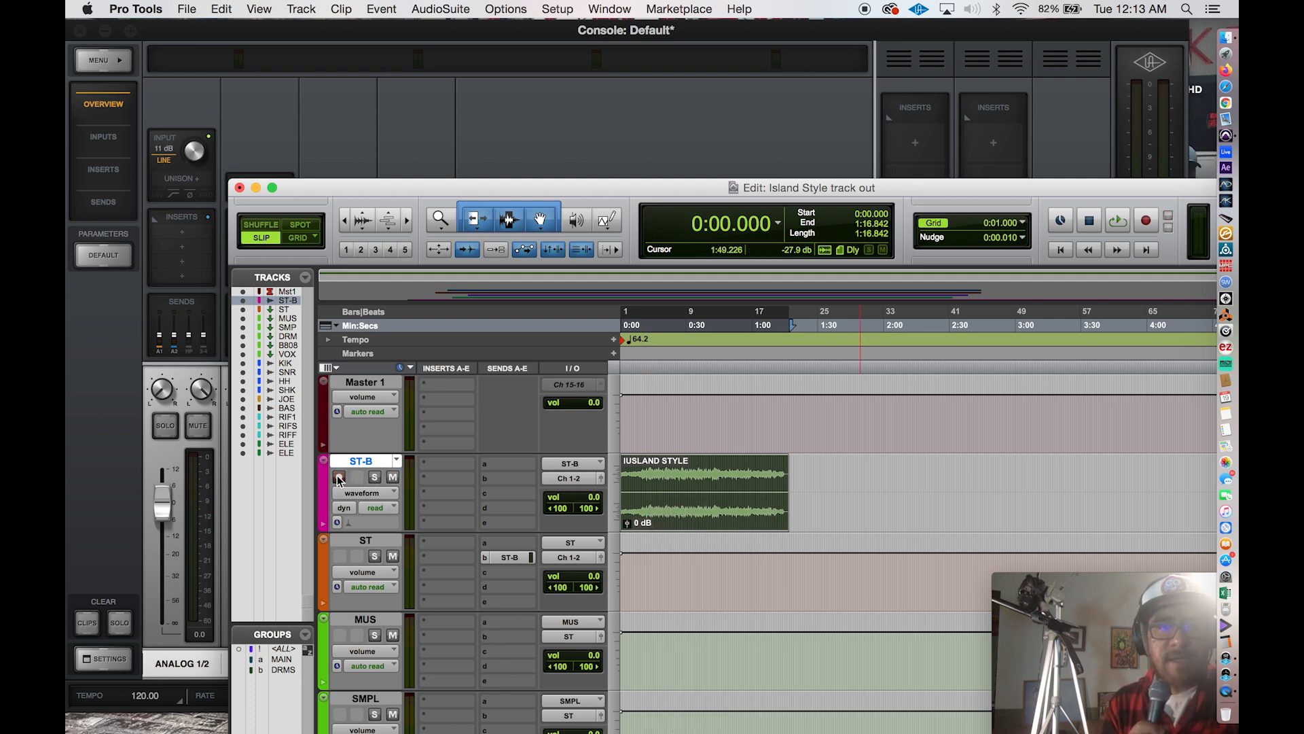
click(375, 477)
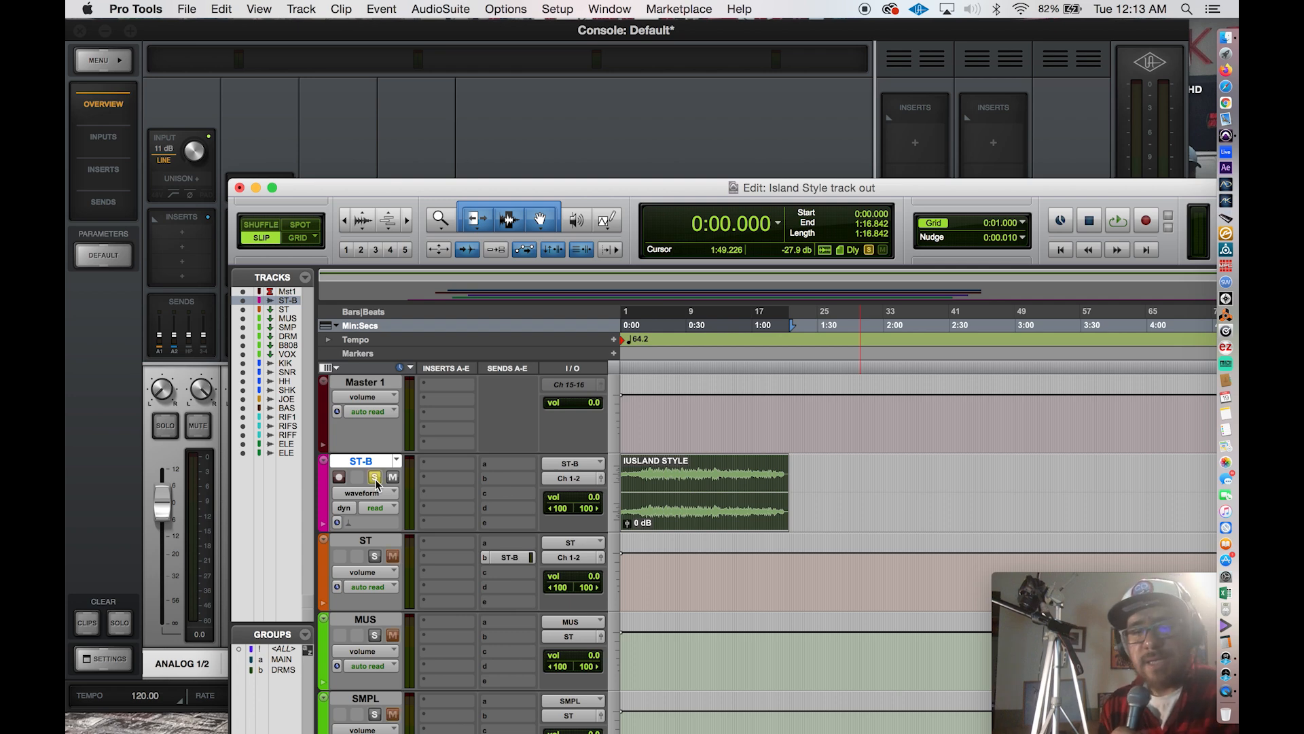